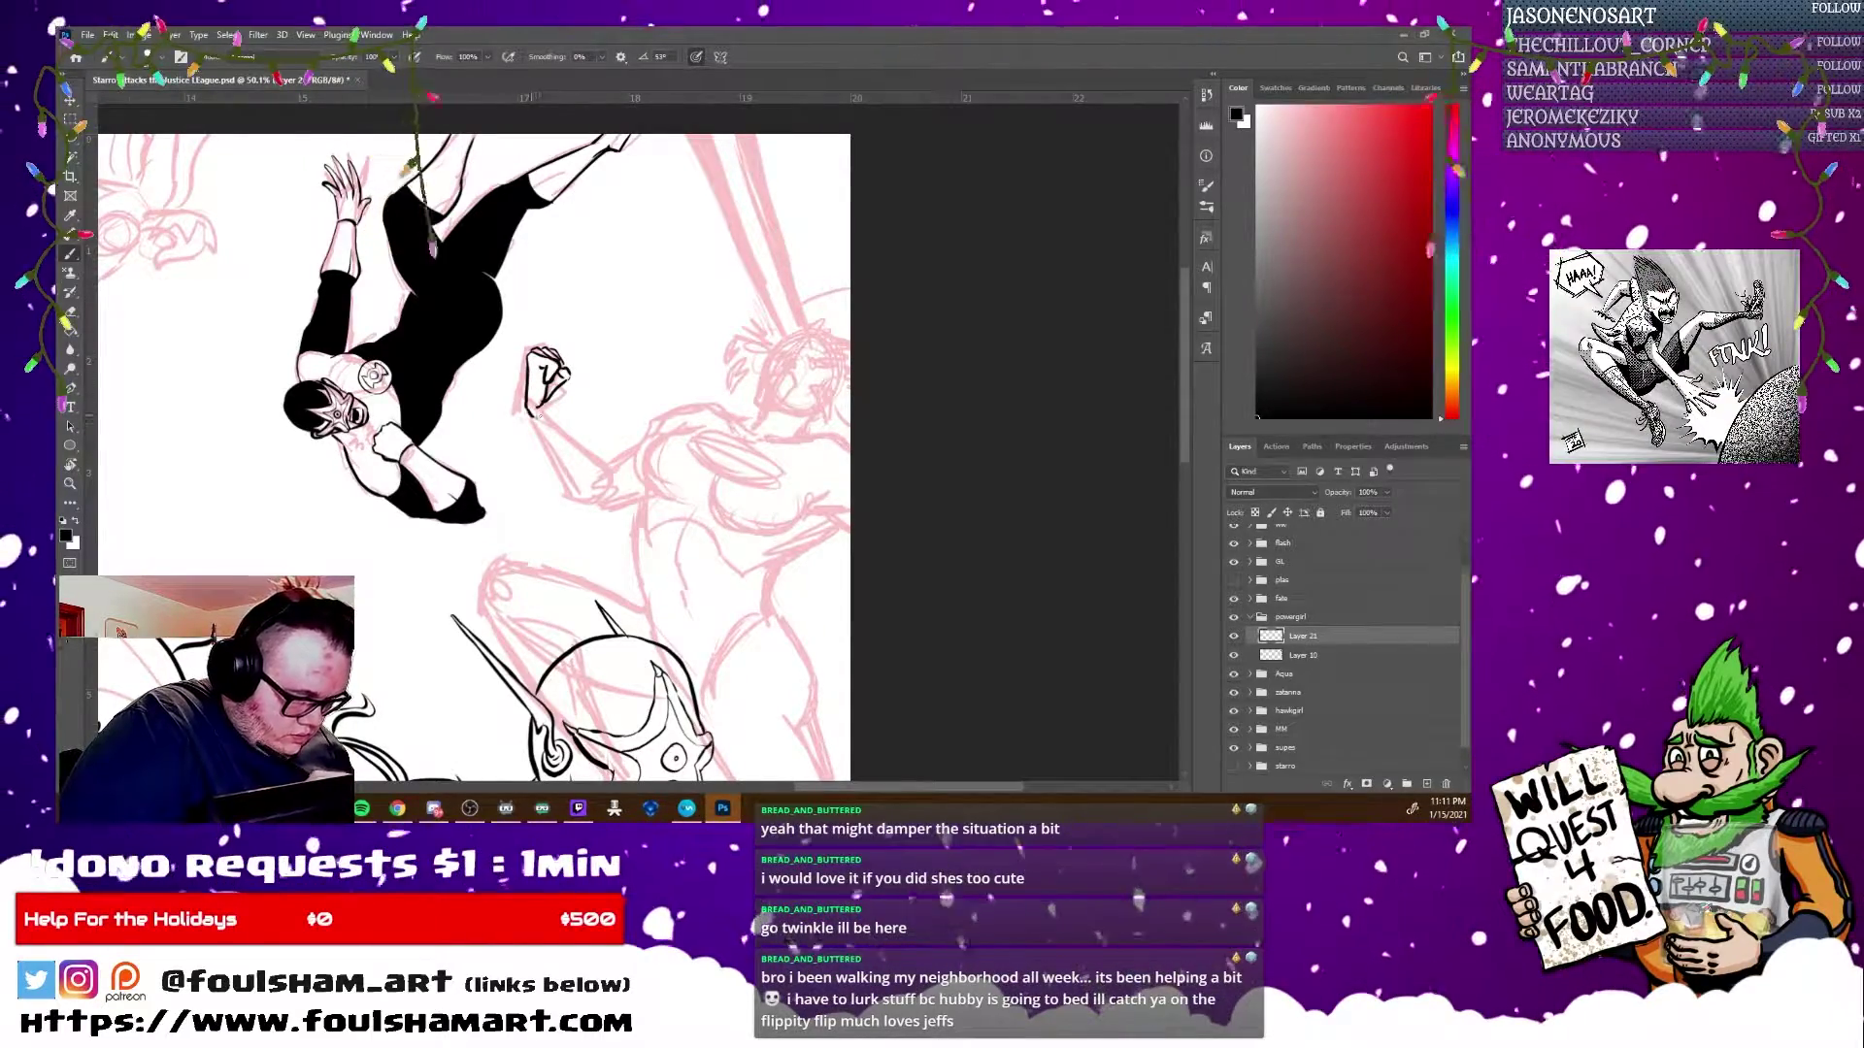
Ink the heroine's fist, side and hip, undoing one bad curve along the way.
{"action": "key", "text": "alt+Tab"}
{"action": "key", "text": "alt+Tab"}
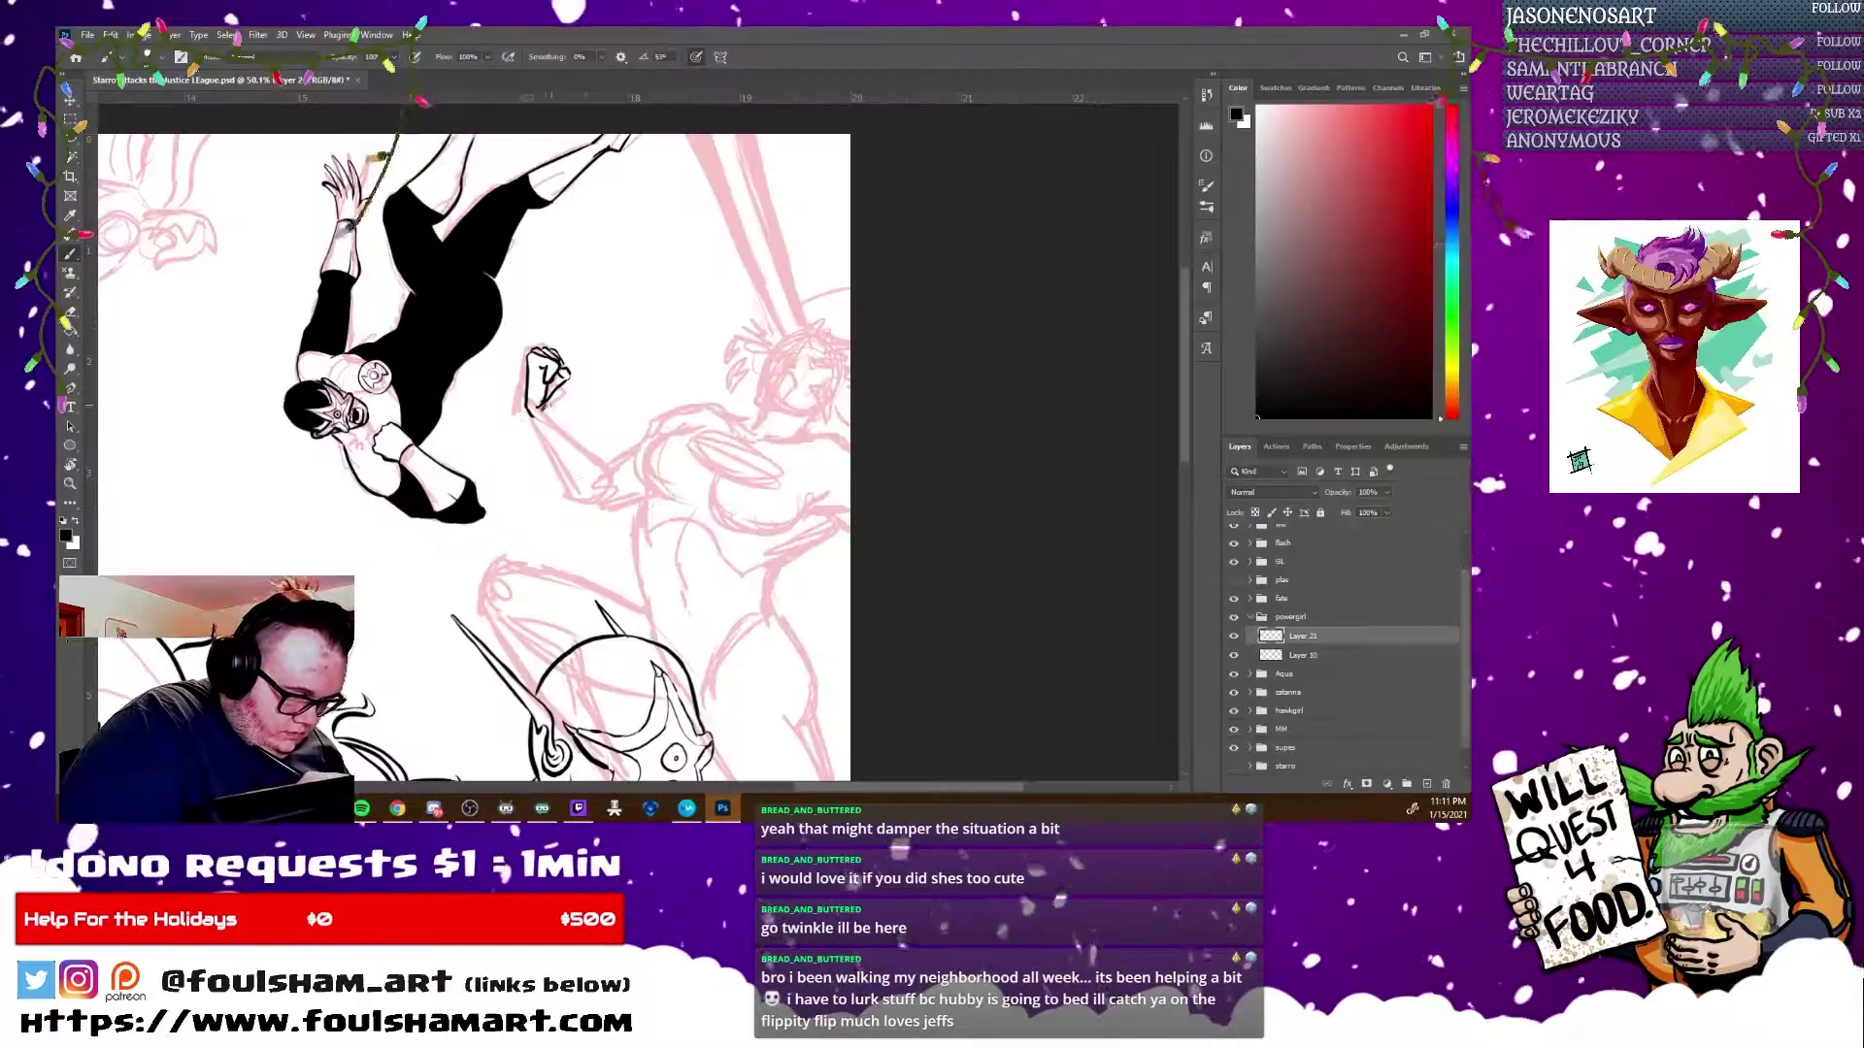
{"action": "mouse_move", "coordinate": [532, 417]}
{"action": "left_mouse_down"}
{"action": "mouse_move", "coordinate": [638, 503]}
{"action": "mouse_move", "coordinate": [626, 454]}
{"action": "mouse_move", "coordinate": [659, 629]}
{"action": "left_mouse_up"}
{"action": "key", "text": "ctrl+z"}
{"action": "left_click_drag", "start_coordinate": [752, 573], "coordinate": [842, 532]}
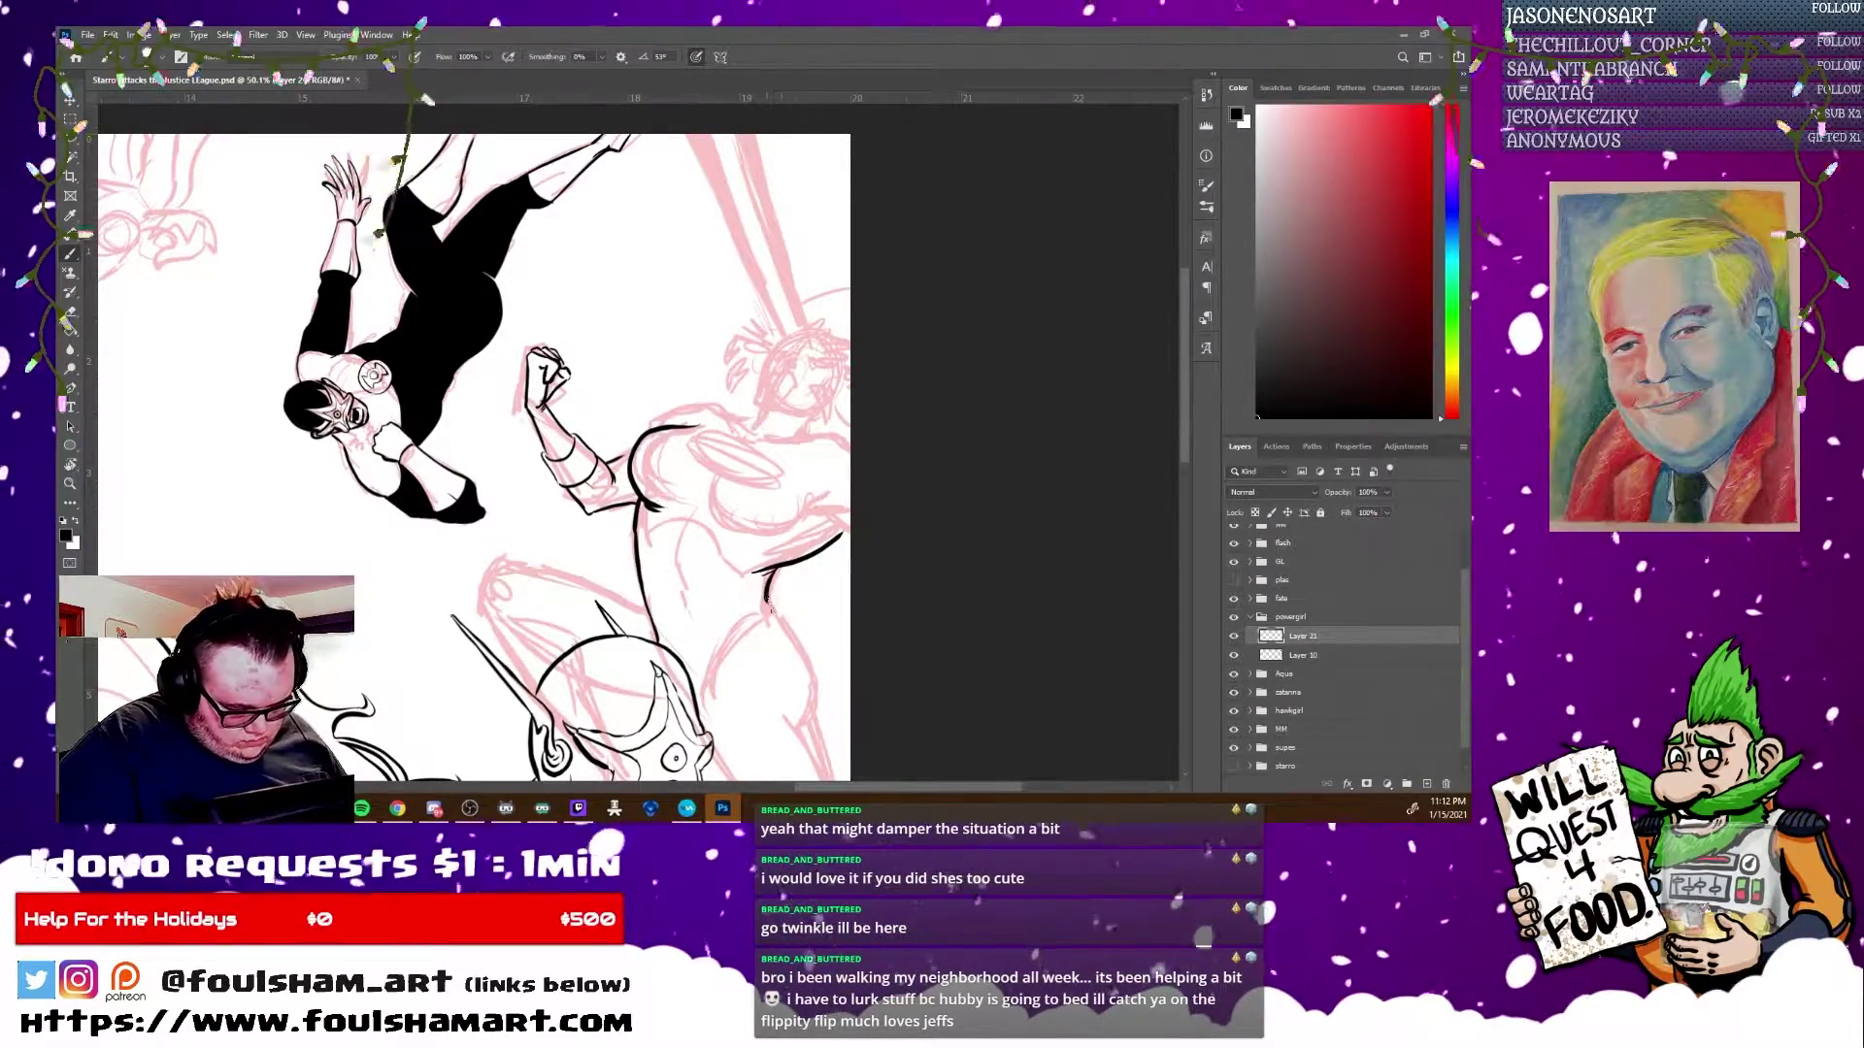
{"action": "left_click_drag", "start_coordinate": [772, 606], "coordinate": [788, 631]}
{"action": "mouse_move", "coordinate": [731, 456]}
{"action": "left_mouse_down"}
{"action": "mouse_move", "coordinate": [776, 544]}
{"action": "mouse_move", "coordinate": [810, 493]}
{"action": "left_mouse_up"}
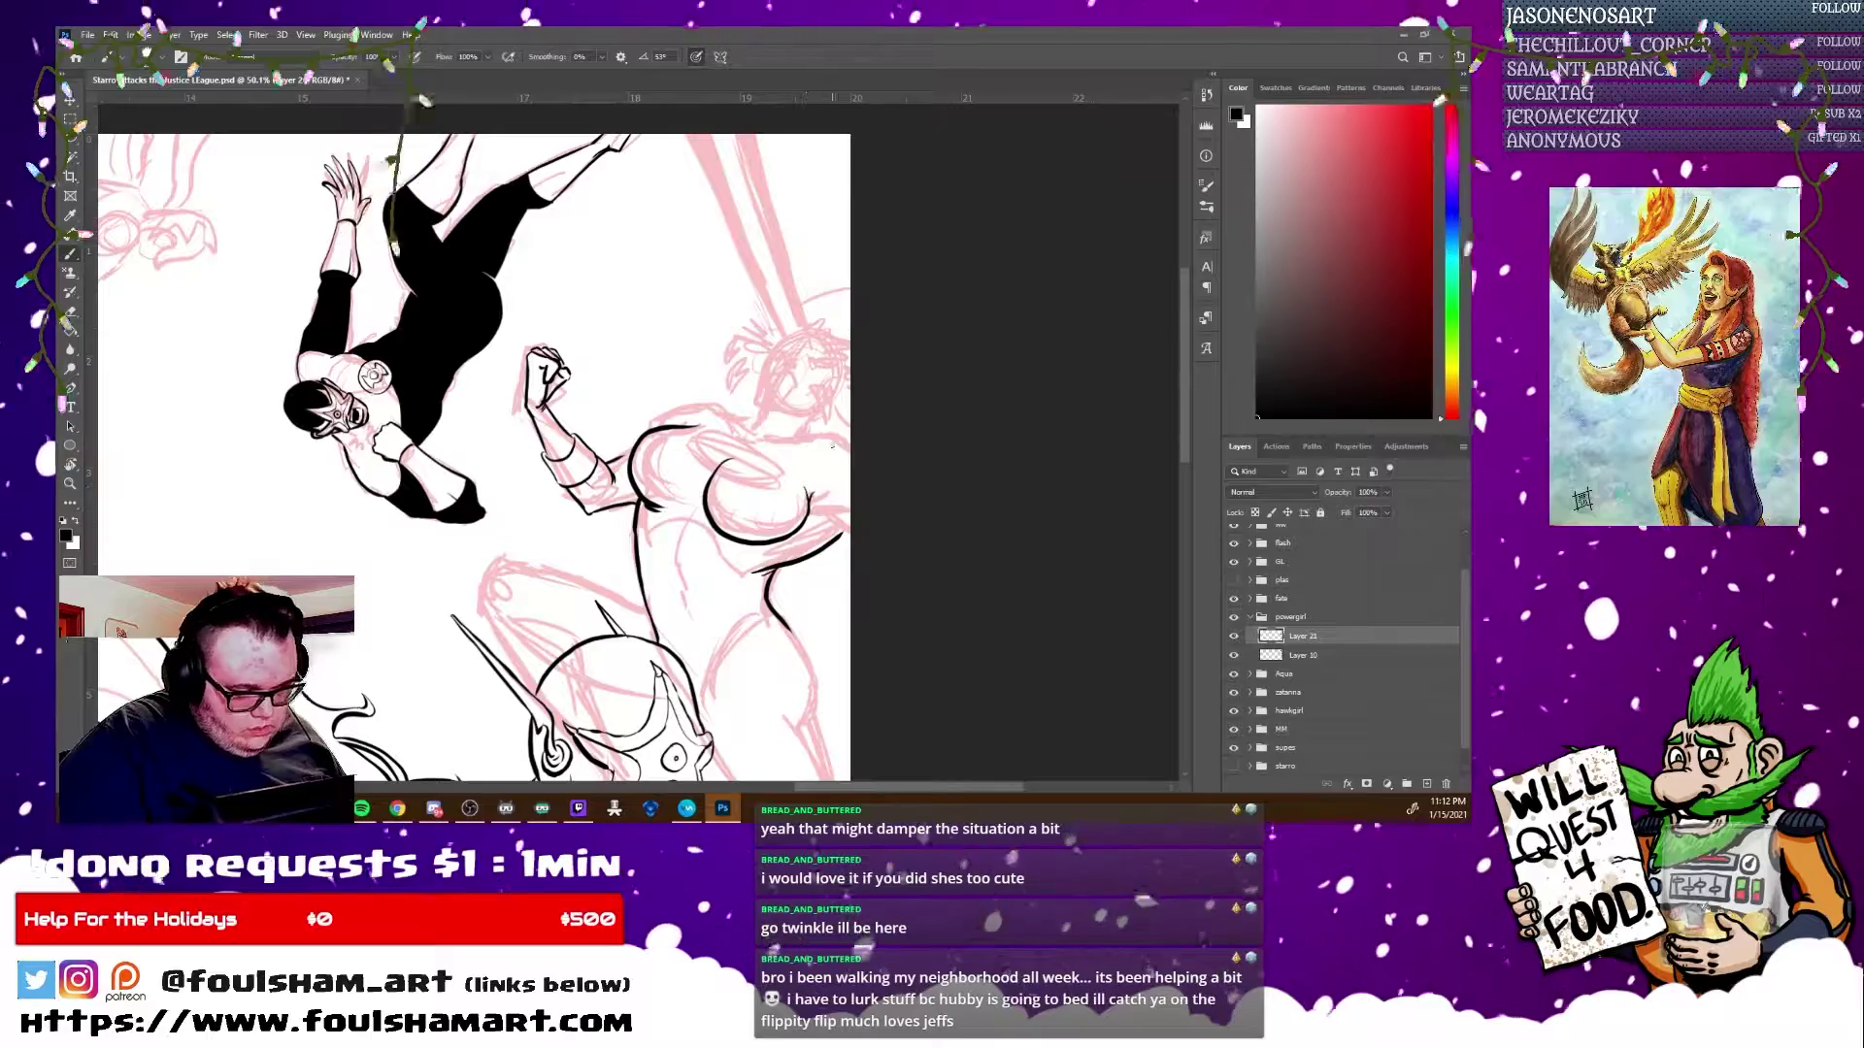
{"action": "left_click_drag", "start_coordinate": [423, 100], "coordinate": [408, 238]}
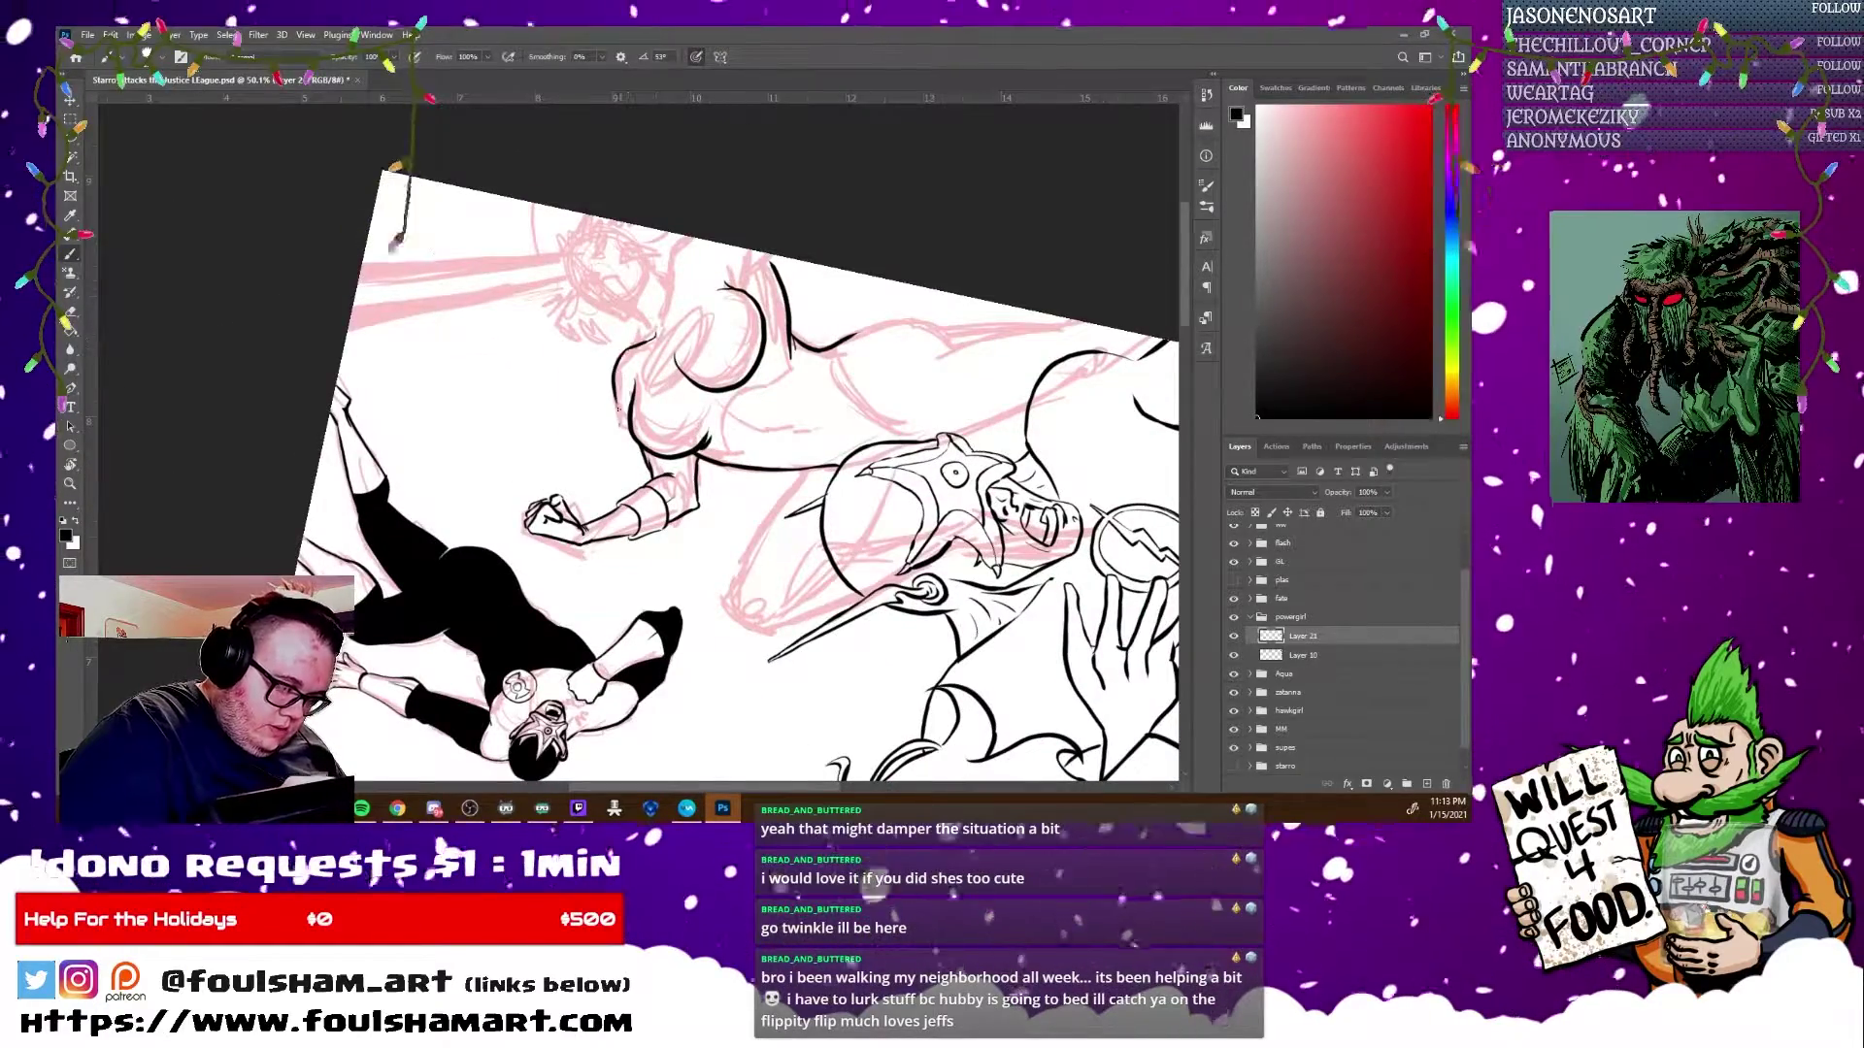
Ink the heroine's open shouting mouth and a small stroke on Green Lantern's back.
{"action": "left_click_drag", "start_coordinate": [635, 418], "coordinate": [812, 455]}
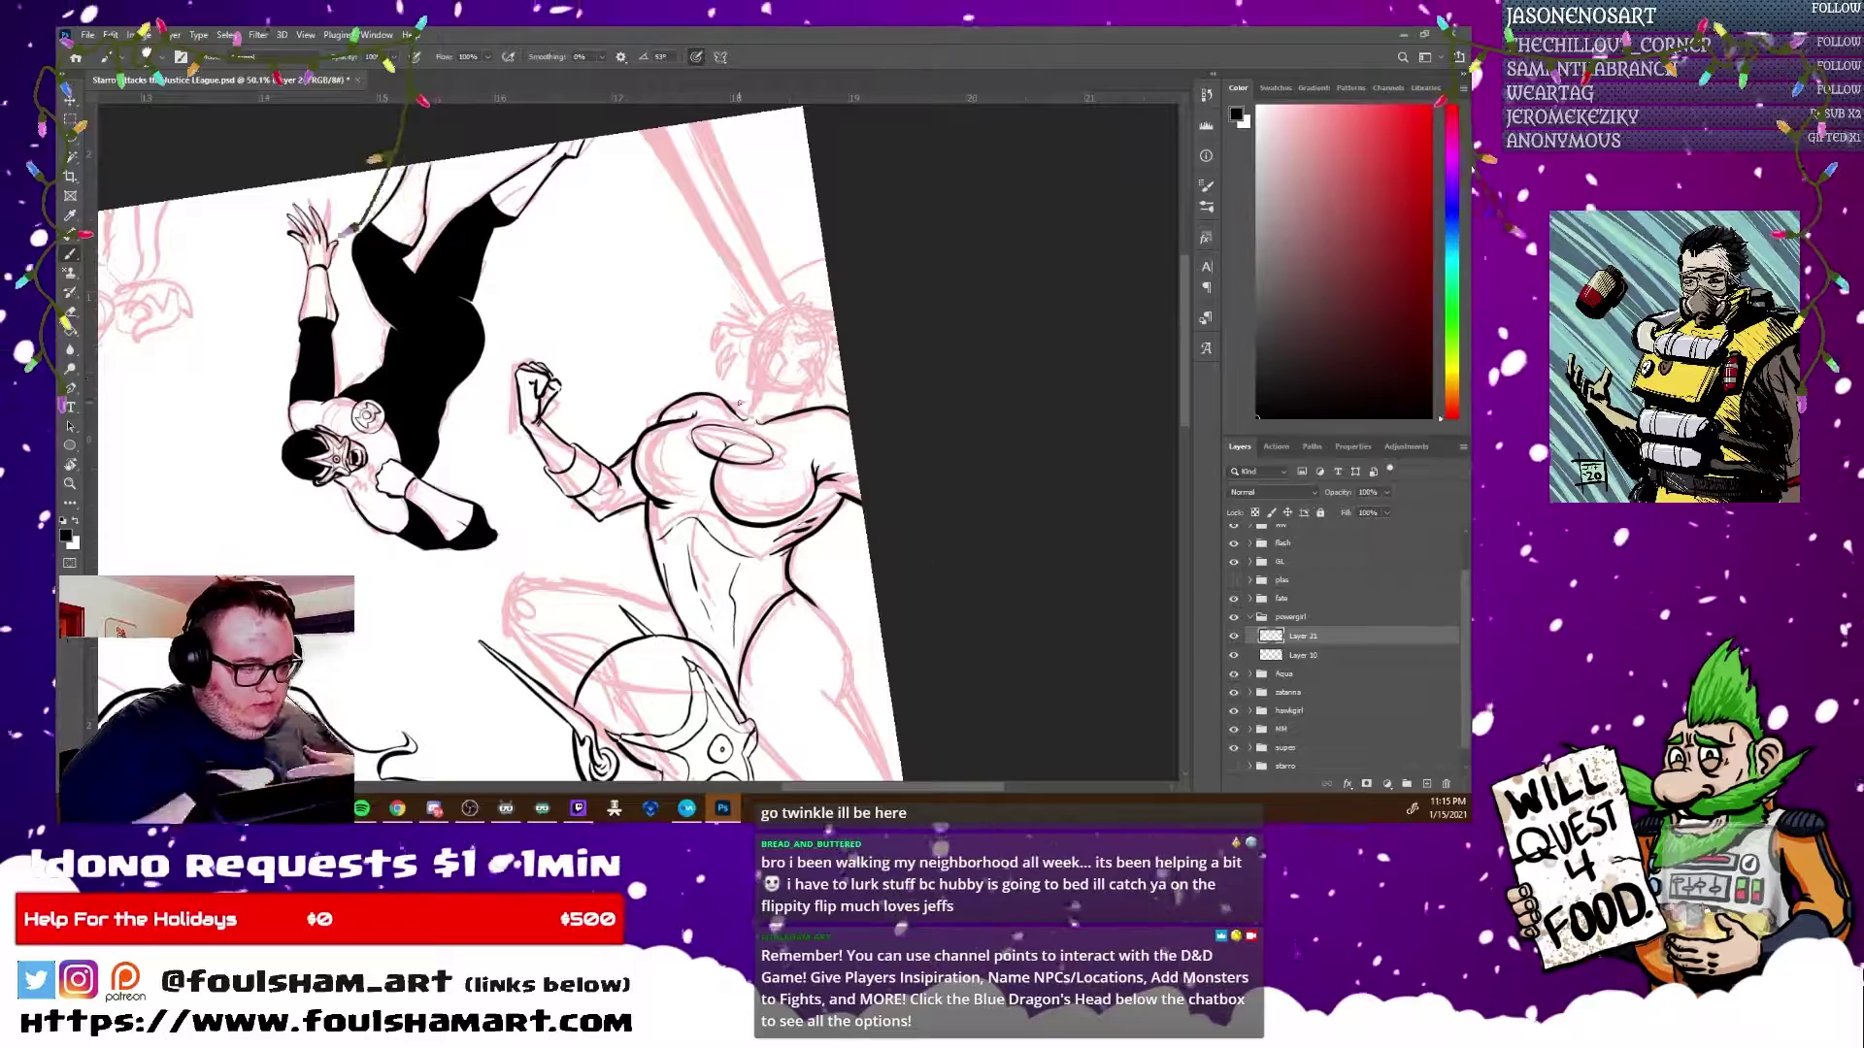
{"action": "left_click_drag", "start_coordinate": [777, 348], "coordinate": [771, 376]}
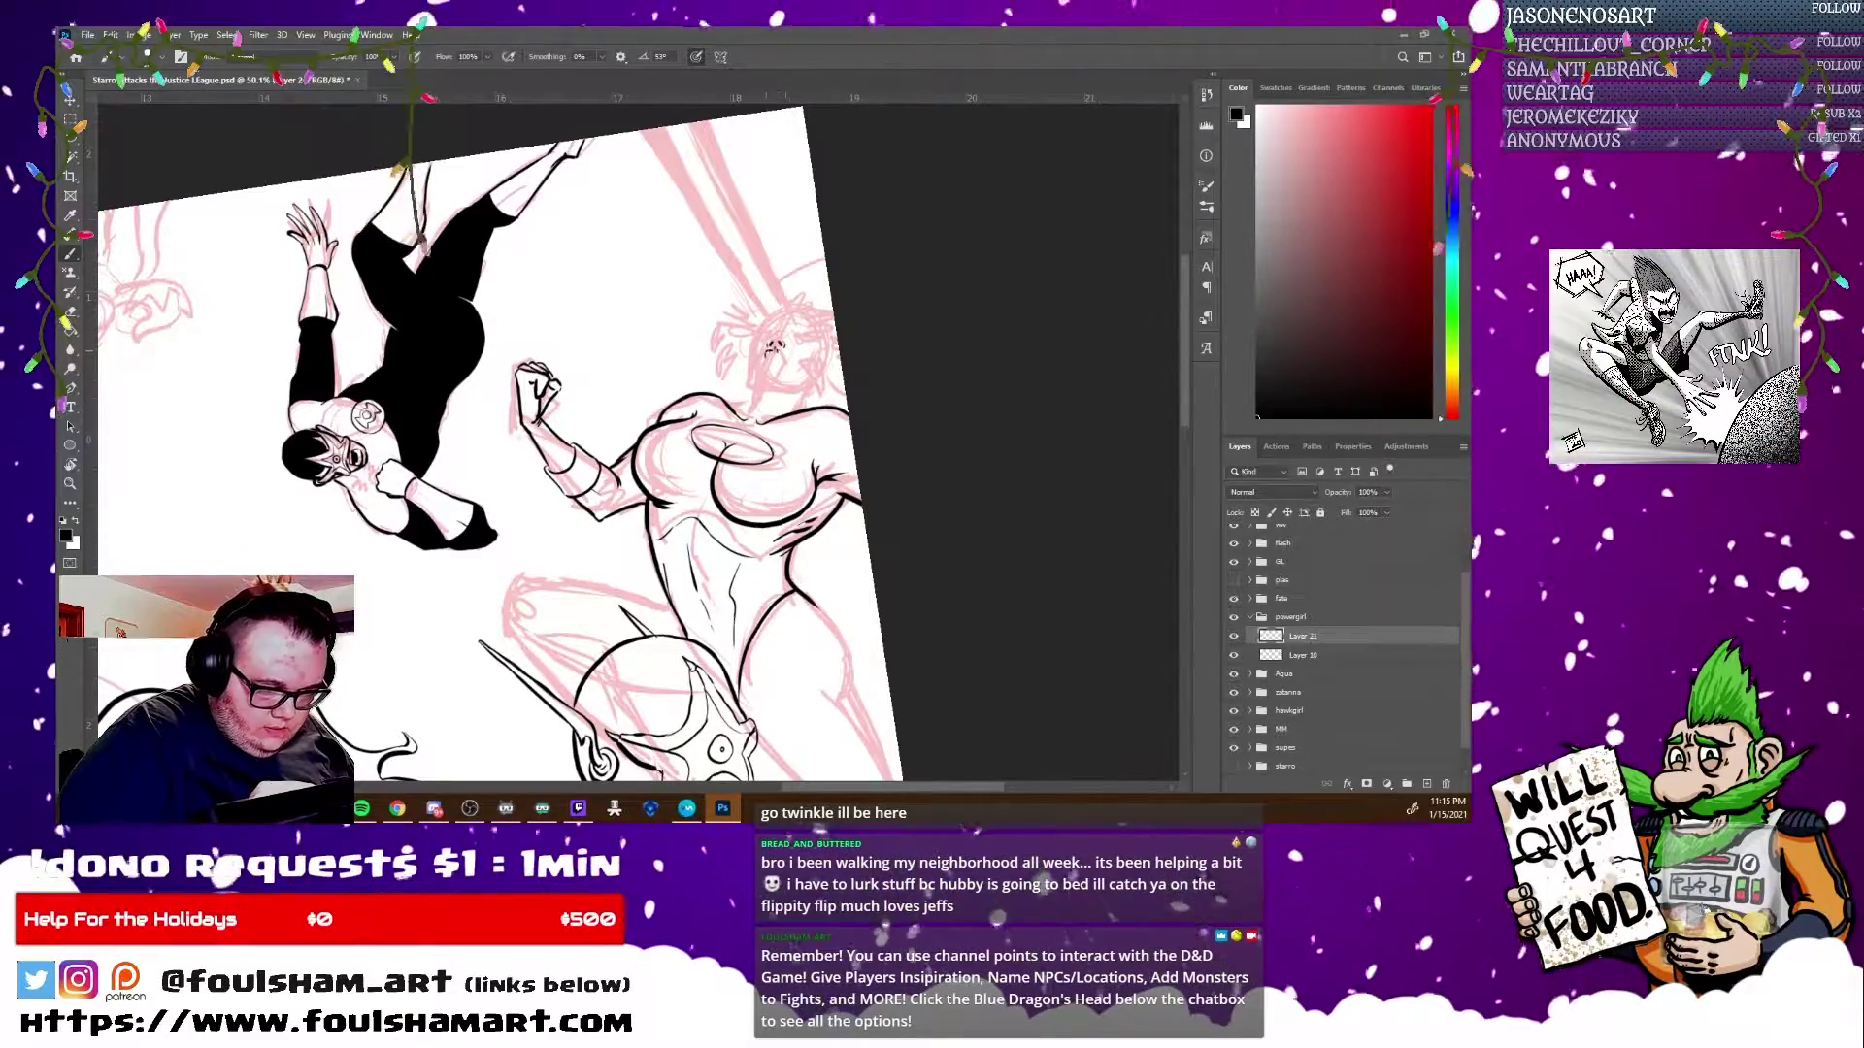
{"action": "mouse_move", "coordinate": [383, 241]}
{"action": "left_mouse_down"}
{"action": "mouse_move", "coordinate": [355, 239]}
{"action": "mouse_move", "coordinate": [414, 242]}
{"action": "left_mouse_up"}
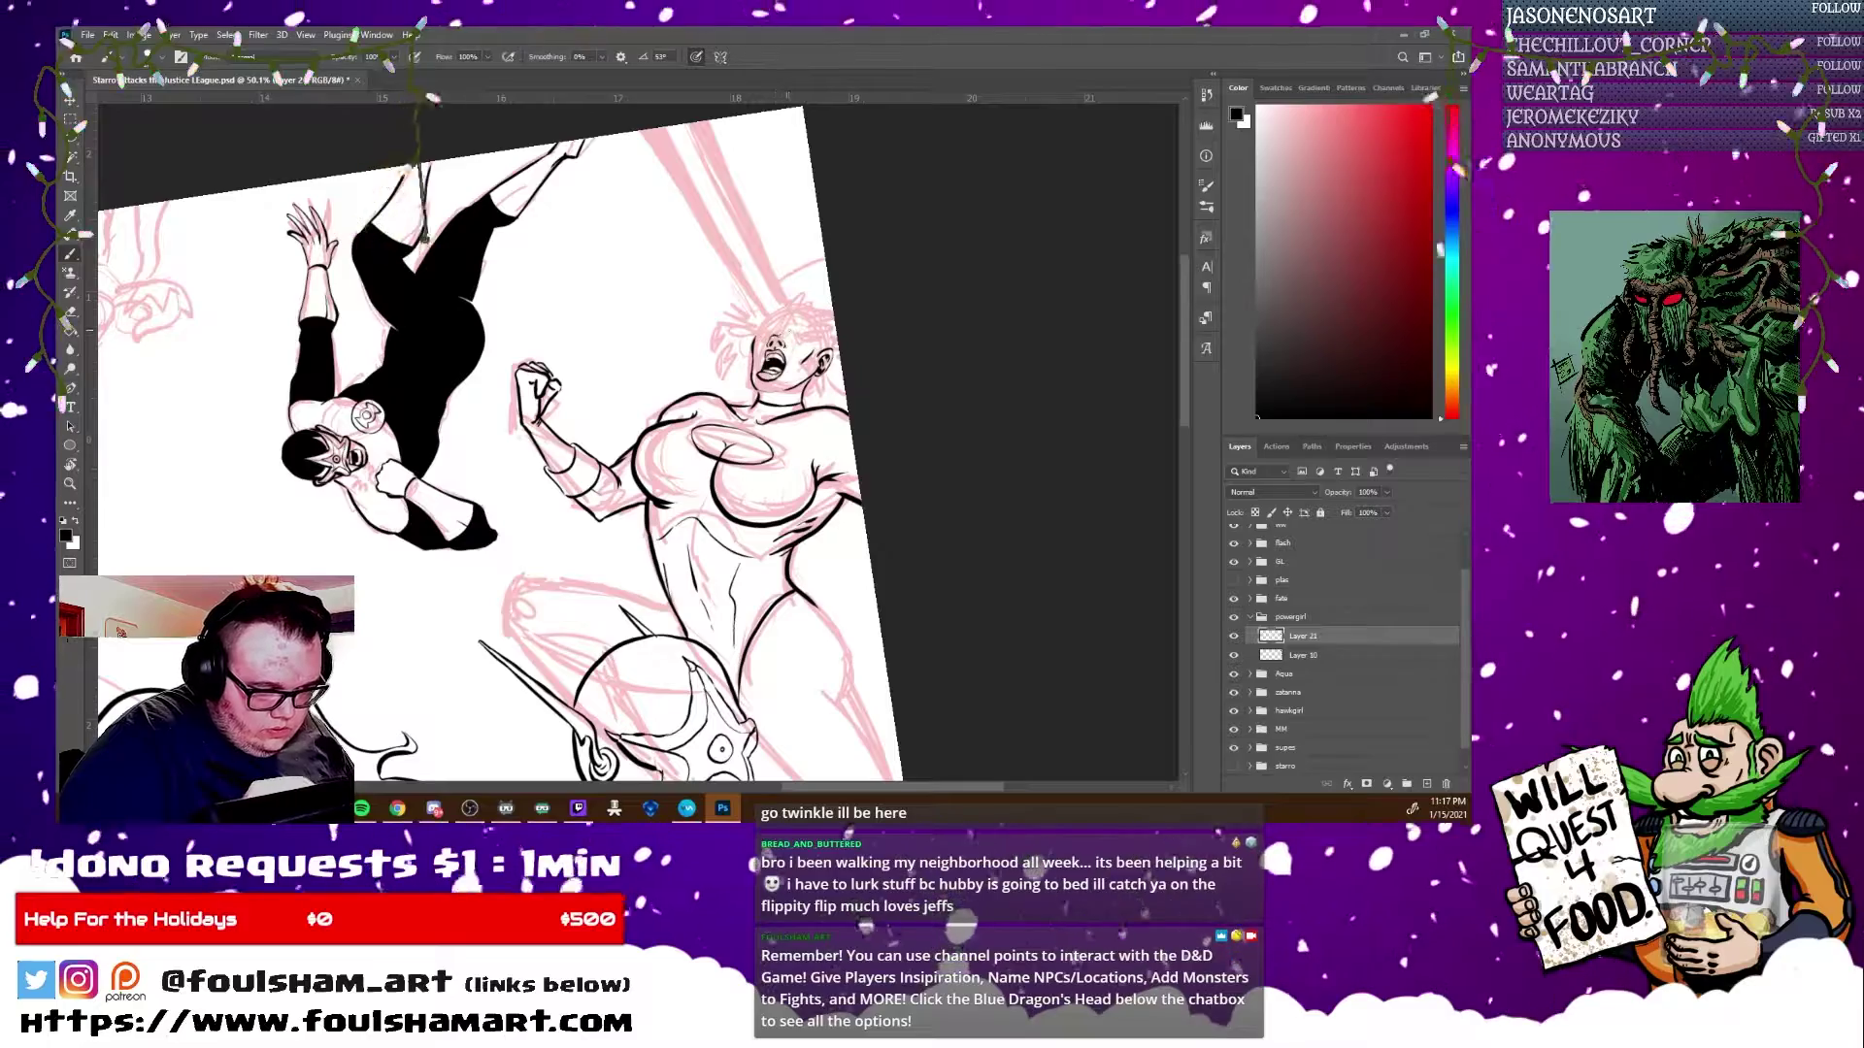
Check the drawing mirrored, flip it back, and ink a line among the lower figures.
{"action": "key", "text": "h"}
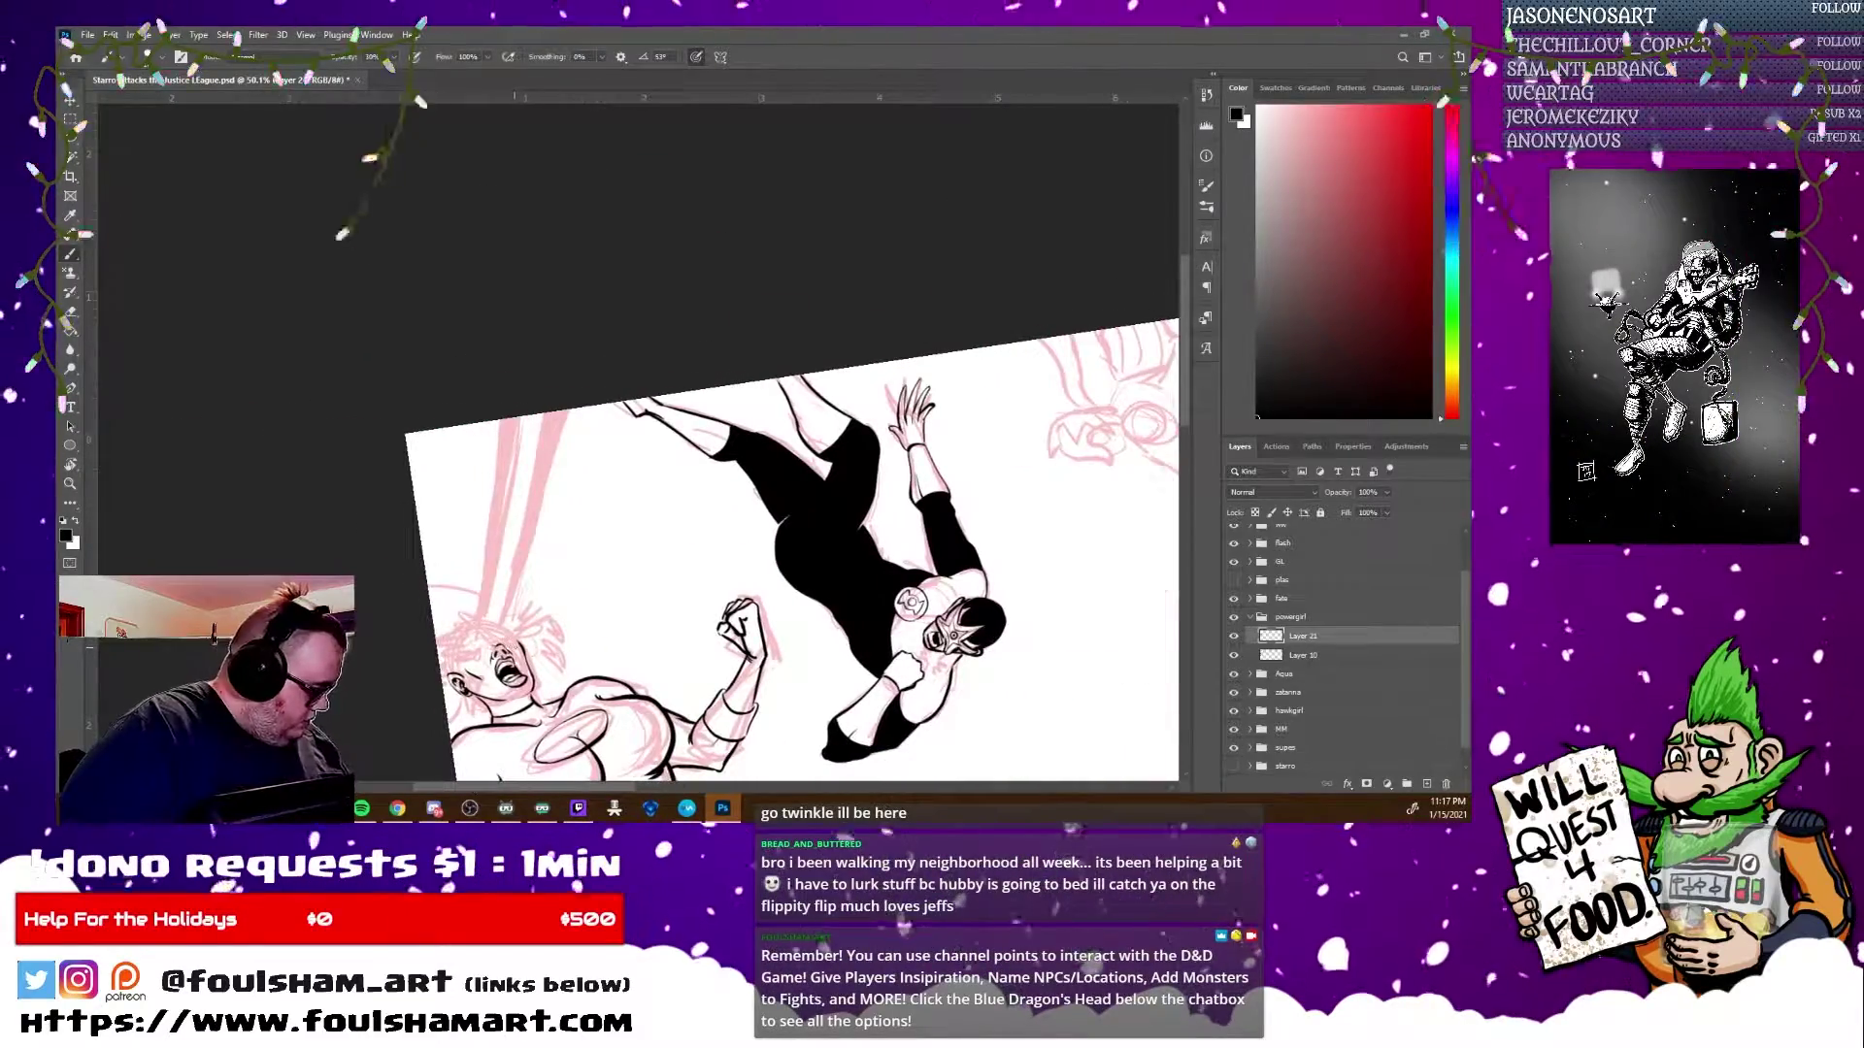
{"action": "scroll", "coordinate": [1192, 369], "scroll_direction": "down", "scroll_amount": 1}
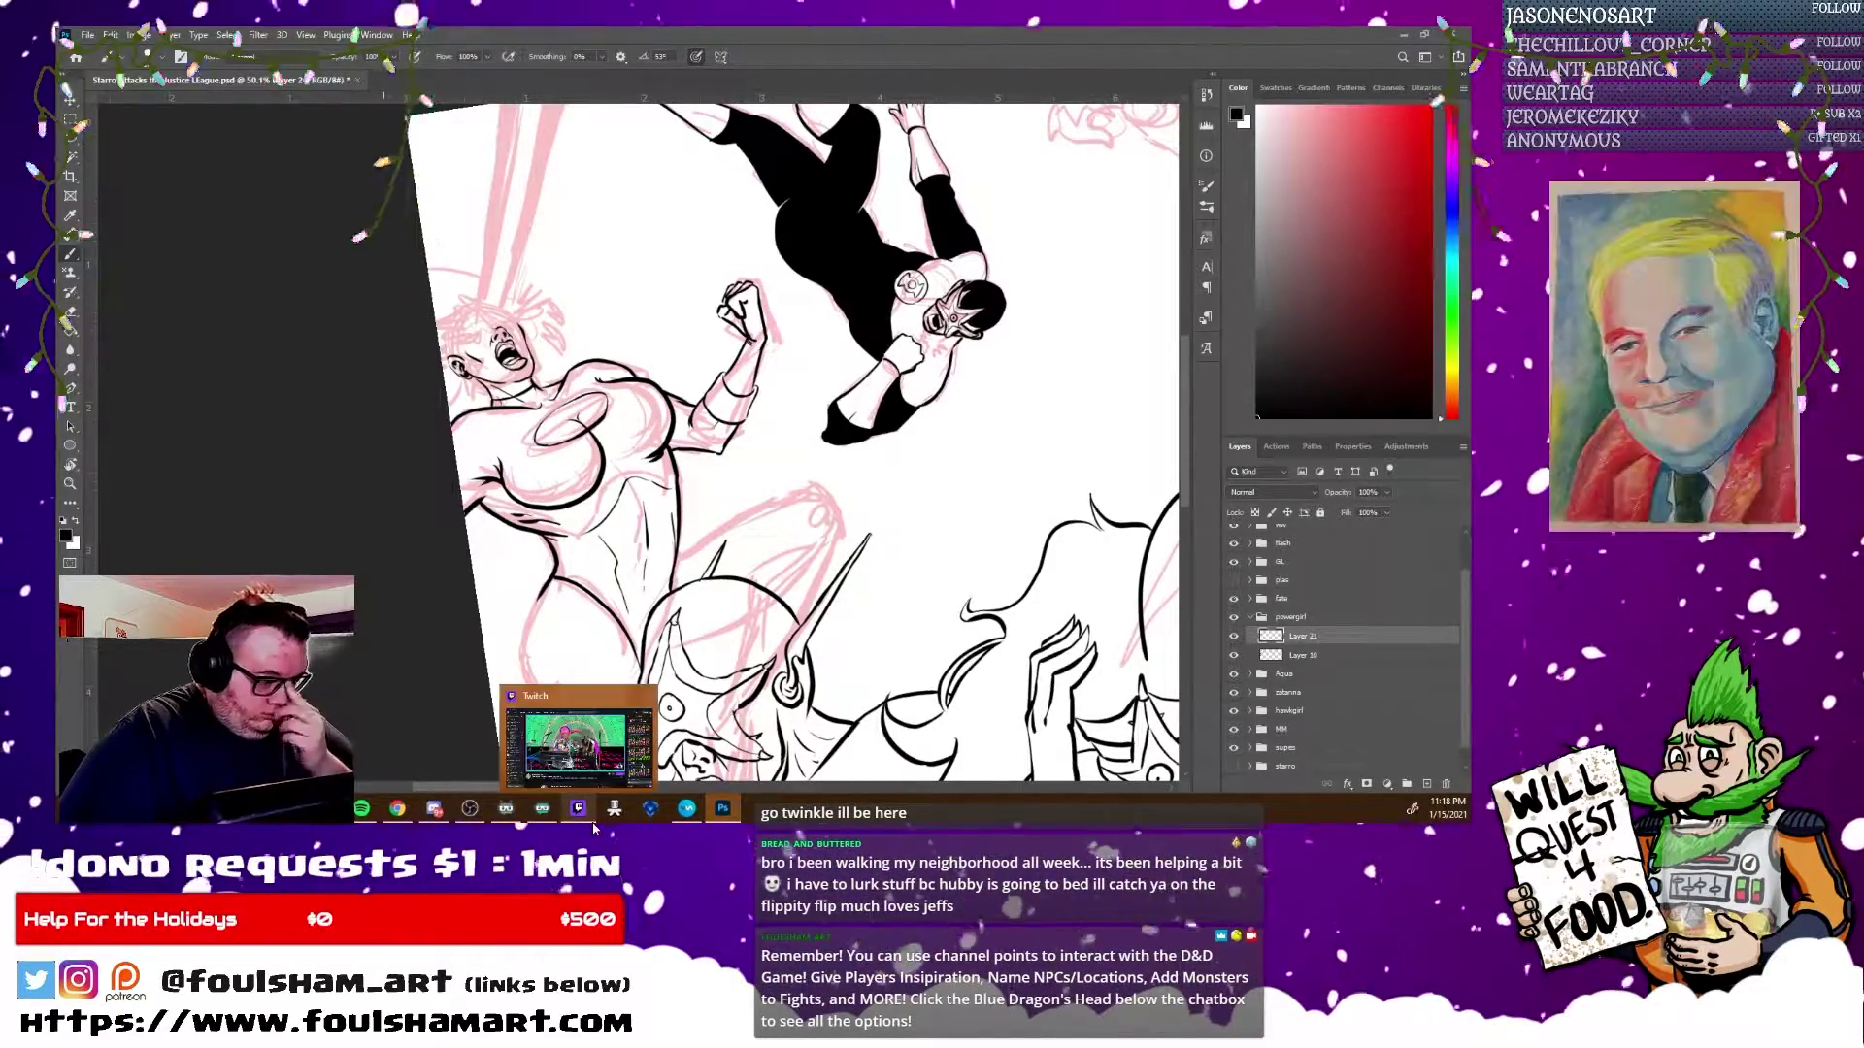
{"action": "key", "text": "h"}
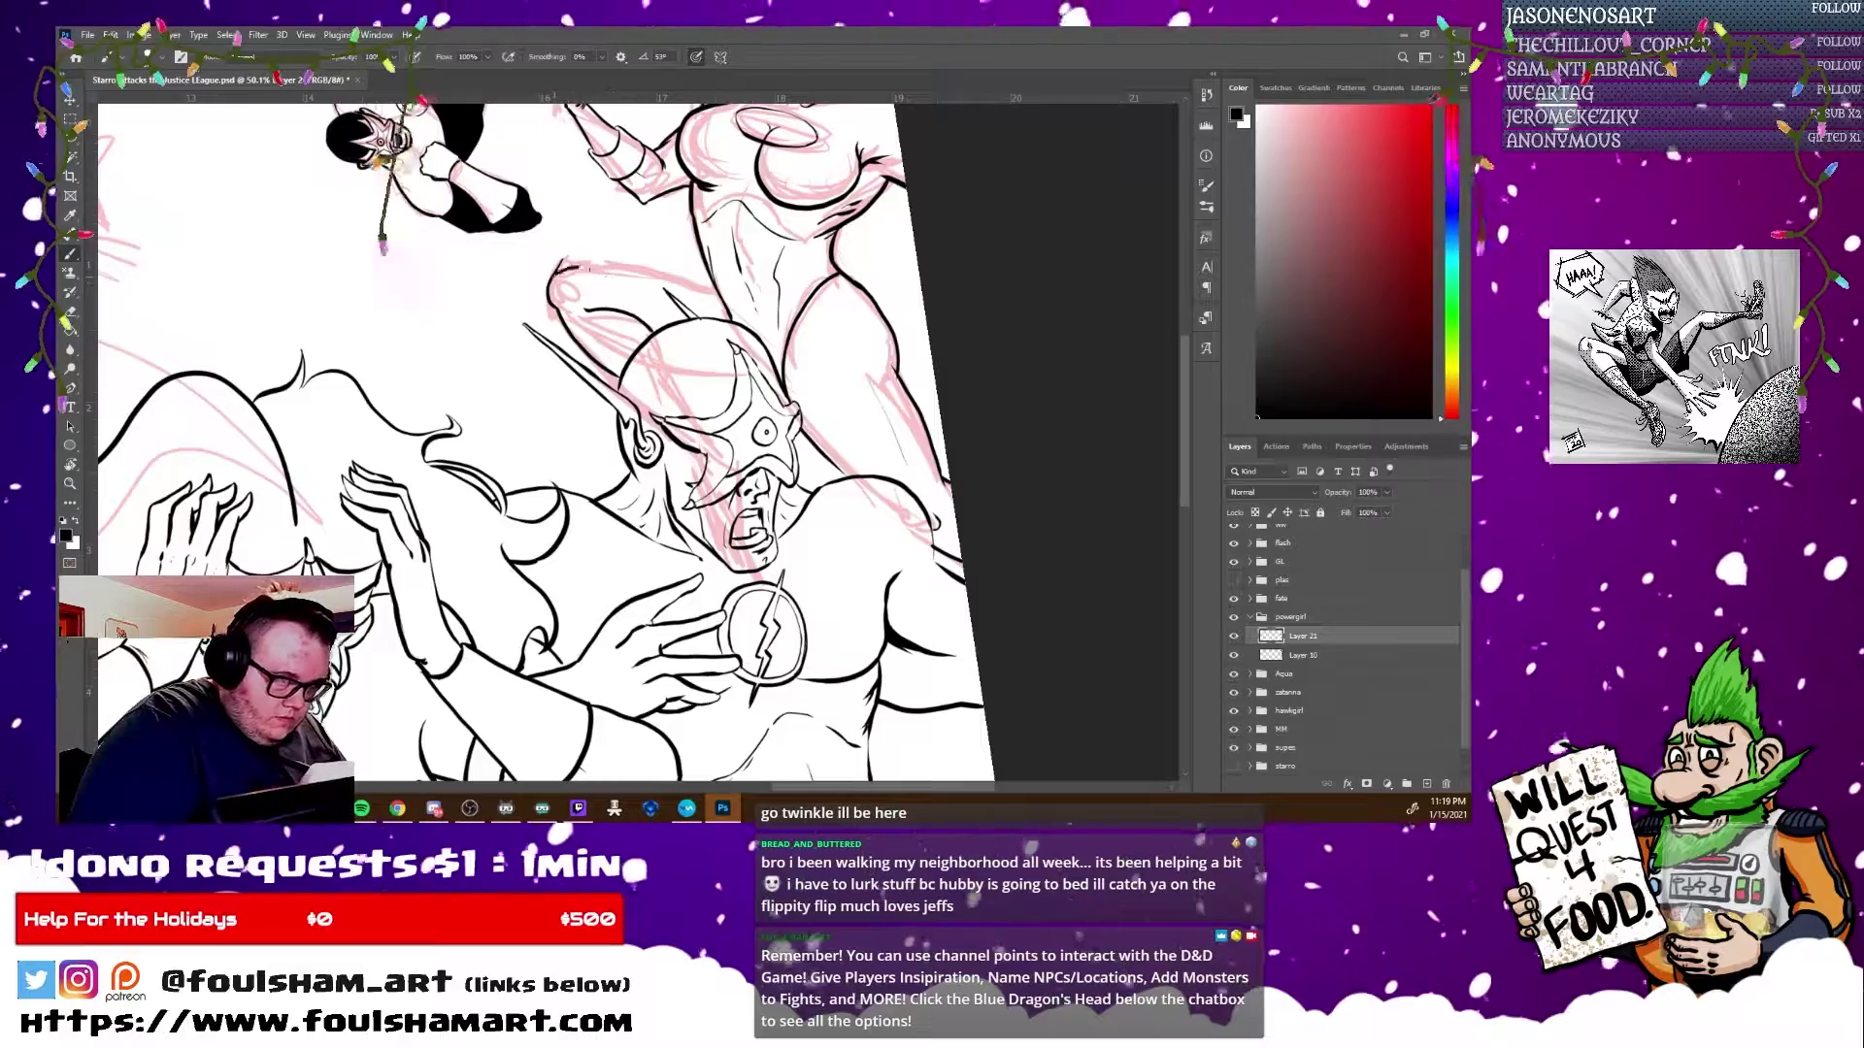
{"action": "left_click_drag", "start_coordinate": [554, 269], "coordinate": [708, 276]}
{"action": "left_click_drag", "start_coordinate": [840, 337], "coordinate": [524, 253]}
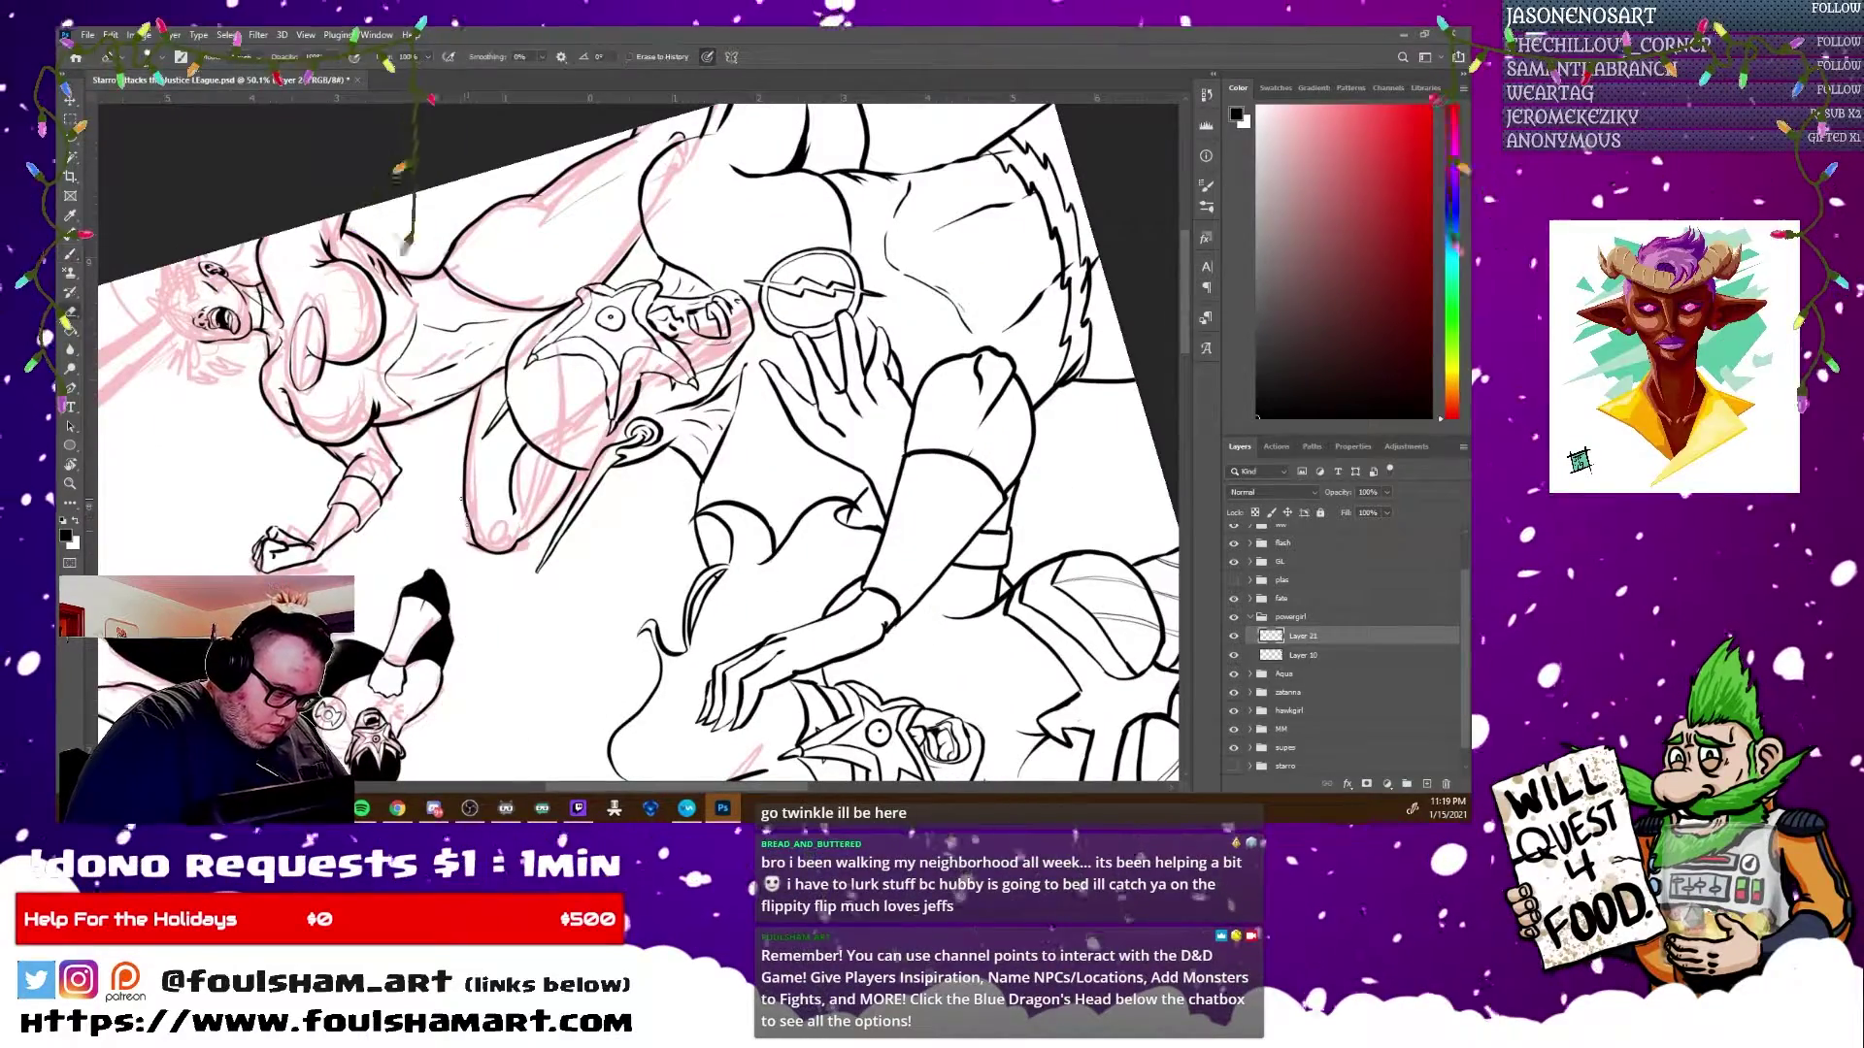
{"action": "key", "text": "b"}
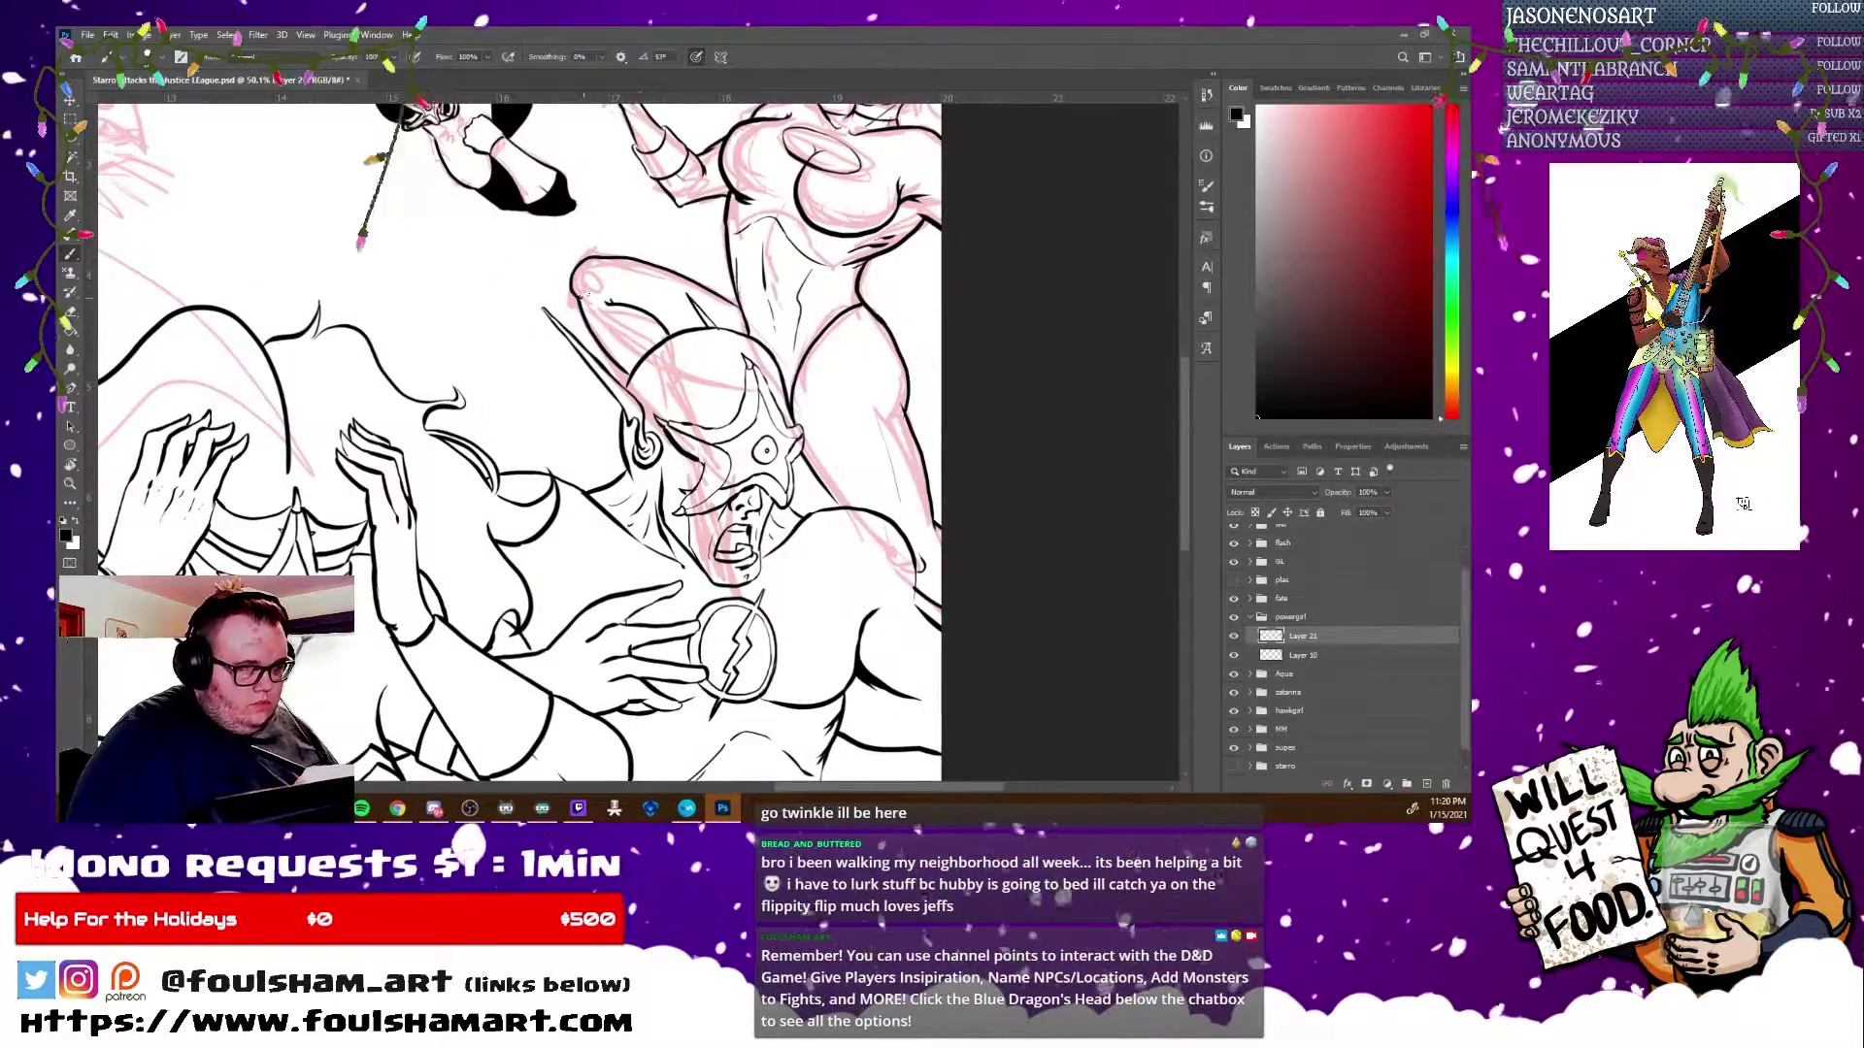
Rotate the view toward the heroine and Green Lantern, then reset it upright.
{"action": "left_click_drag", "start_coordinate": [485, 291], "coordinate": [398, 602]}
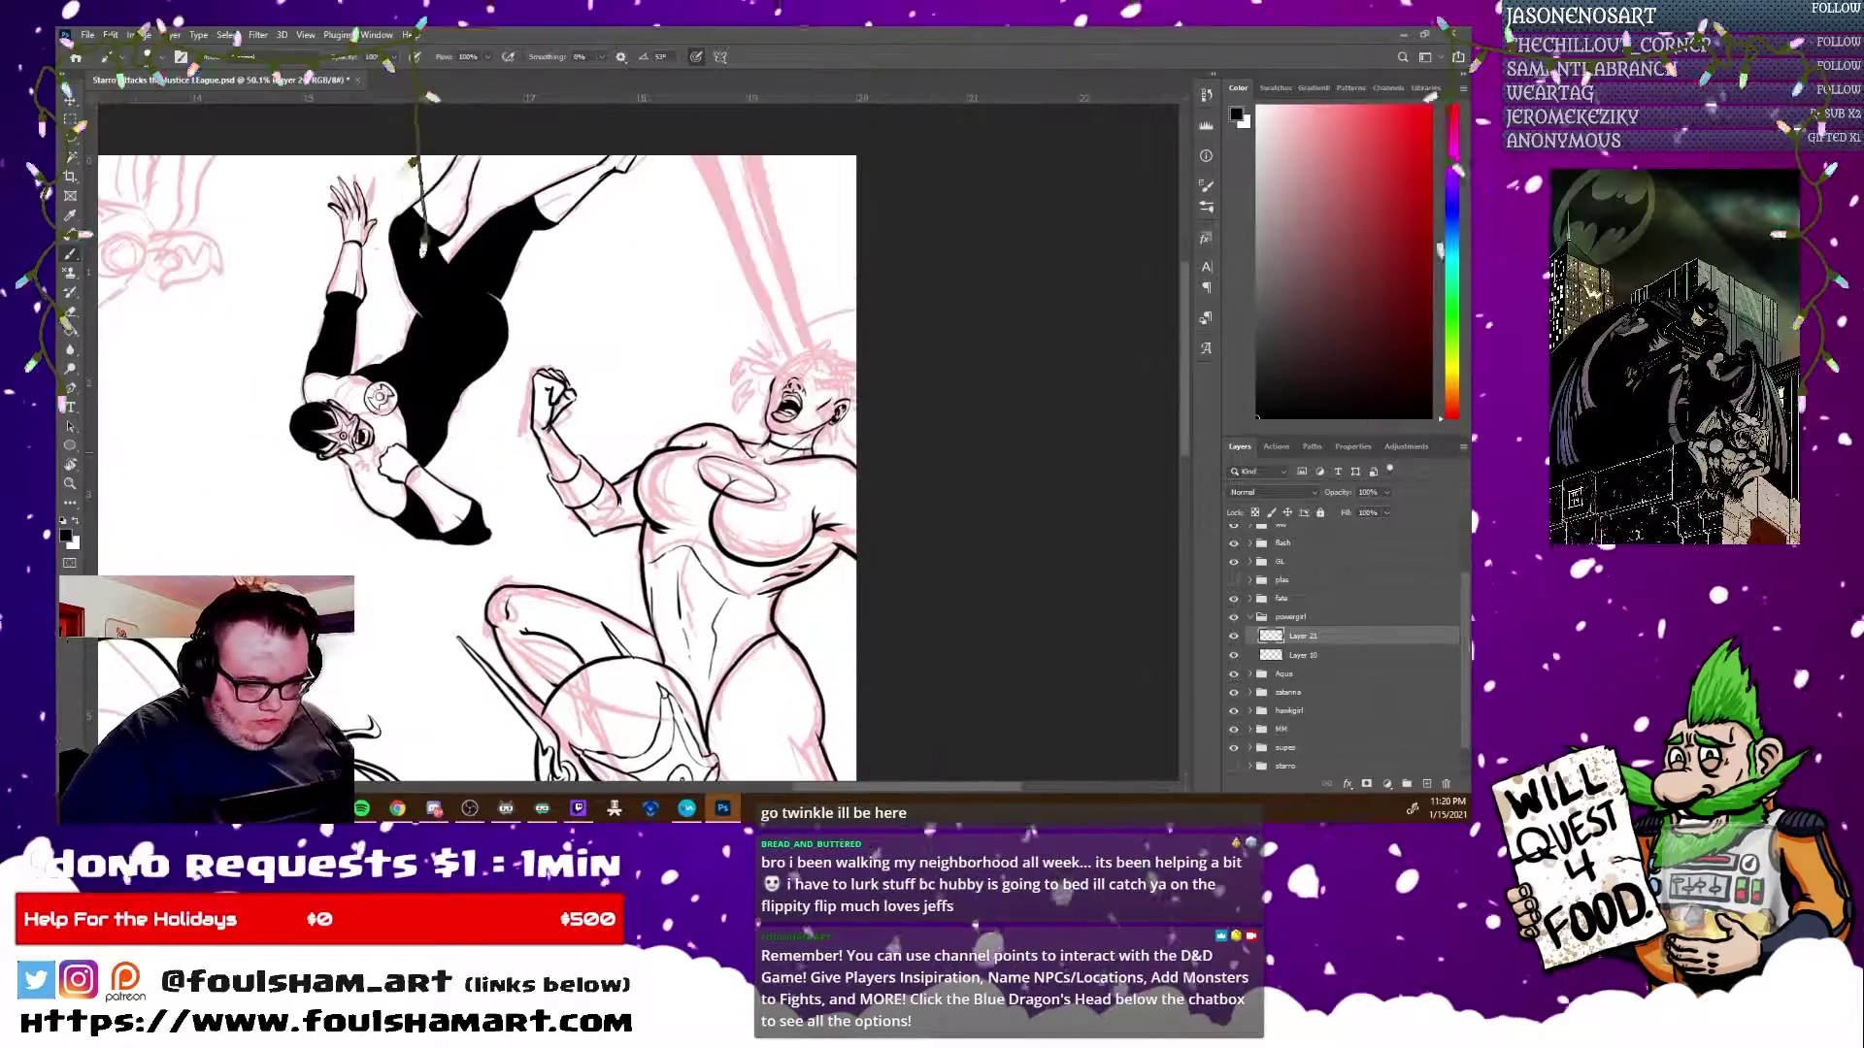
{"action": "left_click_drag", "start_coordinate": [622, 291], "coordinate": [544, 505]}
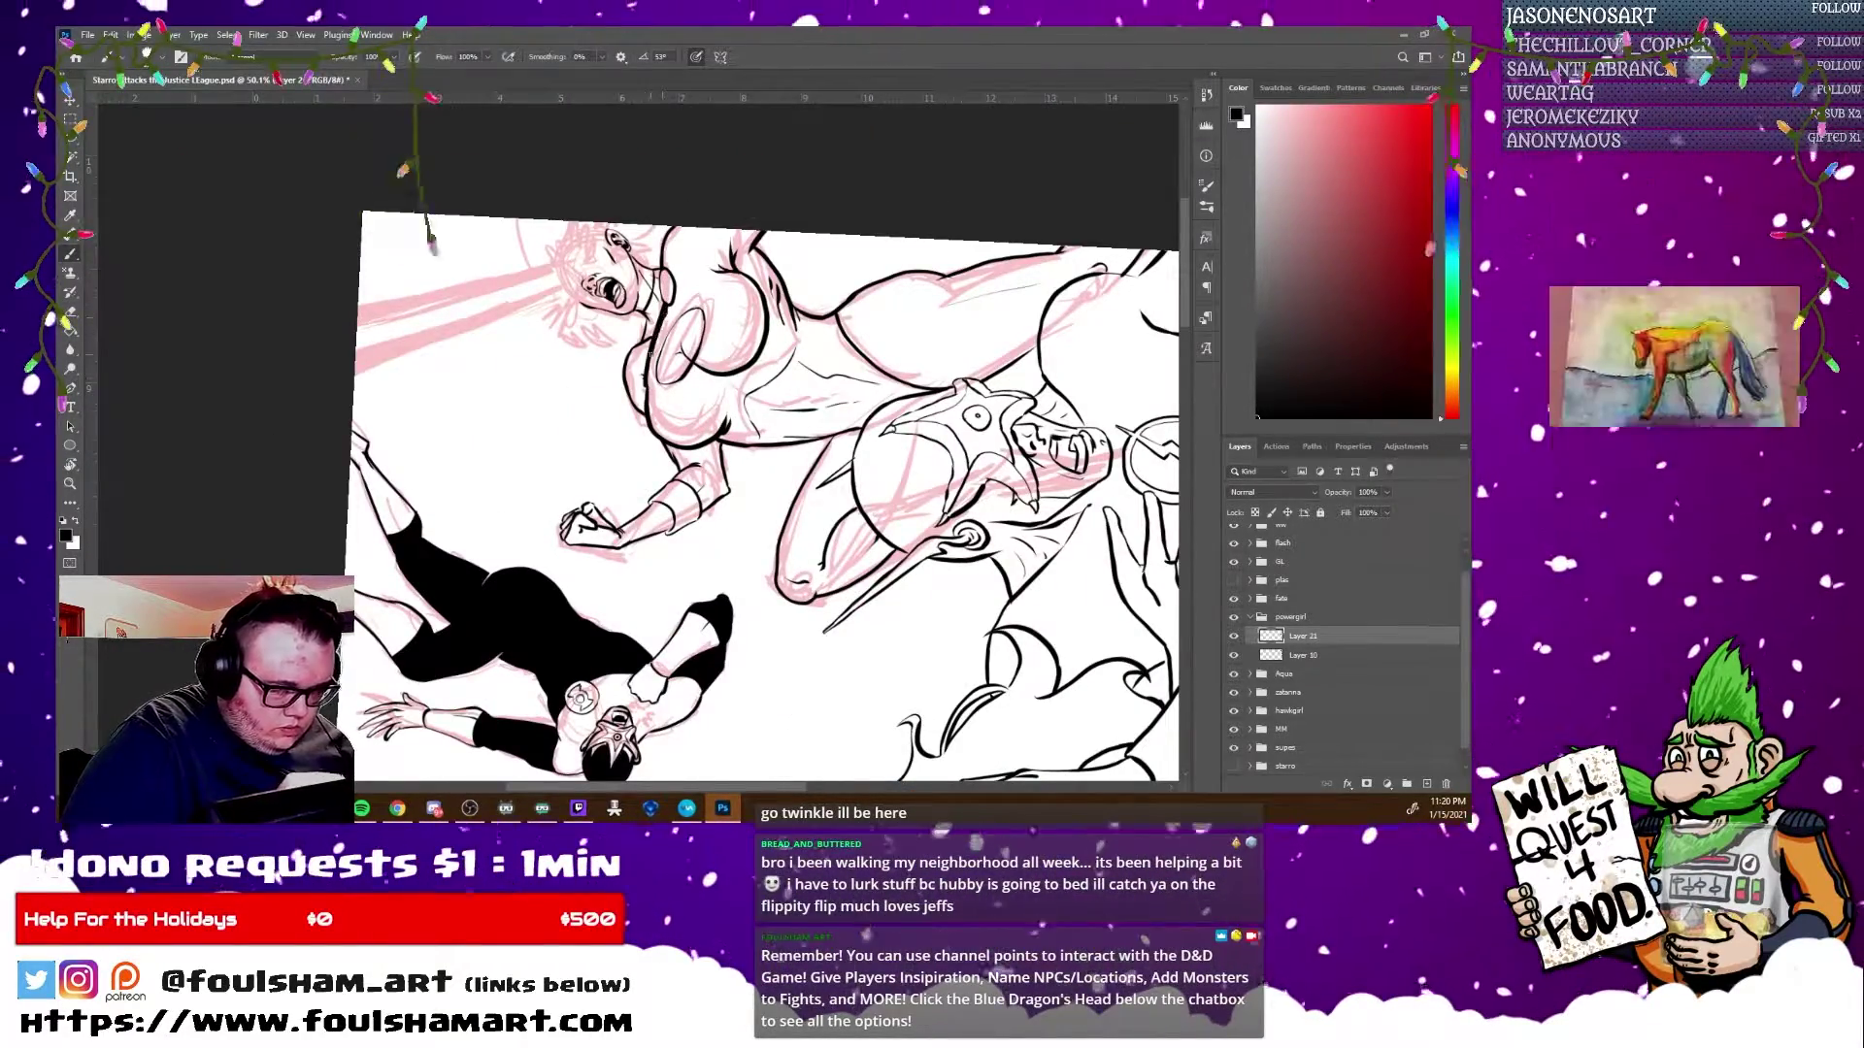
{"action": "left_click_drag", "start_coordinate": [767, 437], "coordinate": [862, 369]}
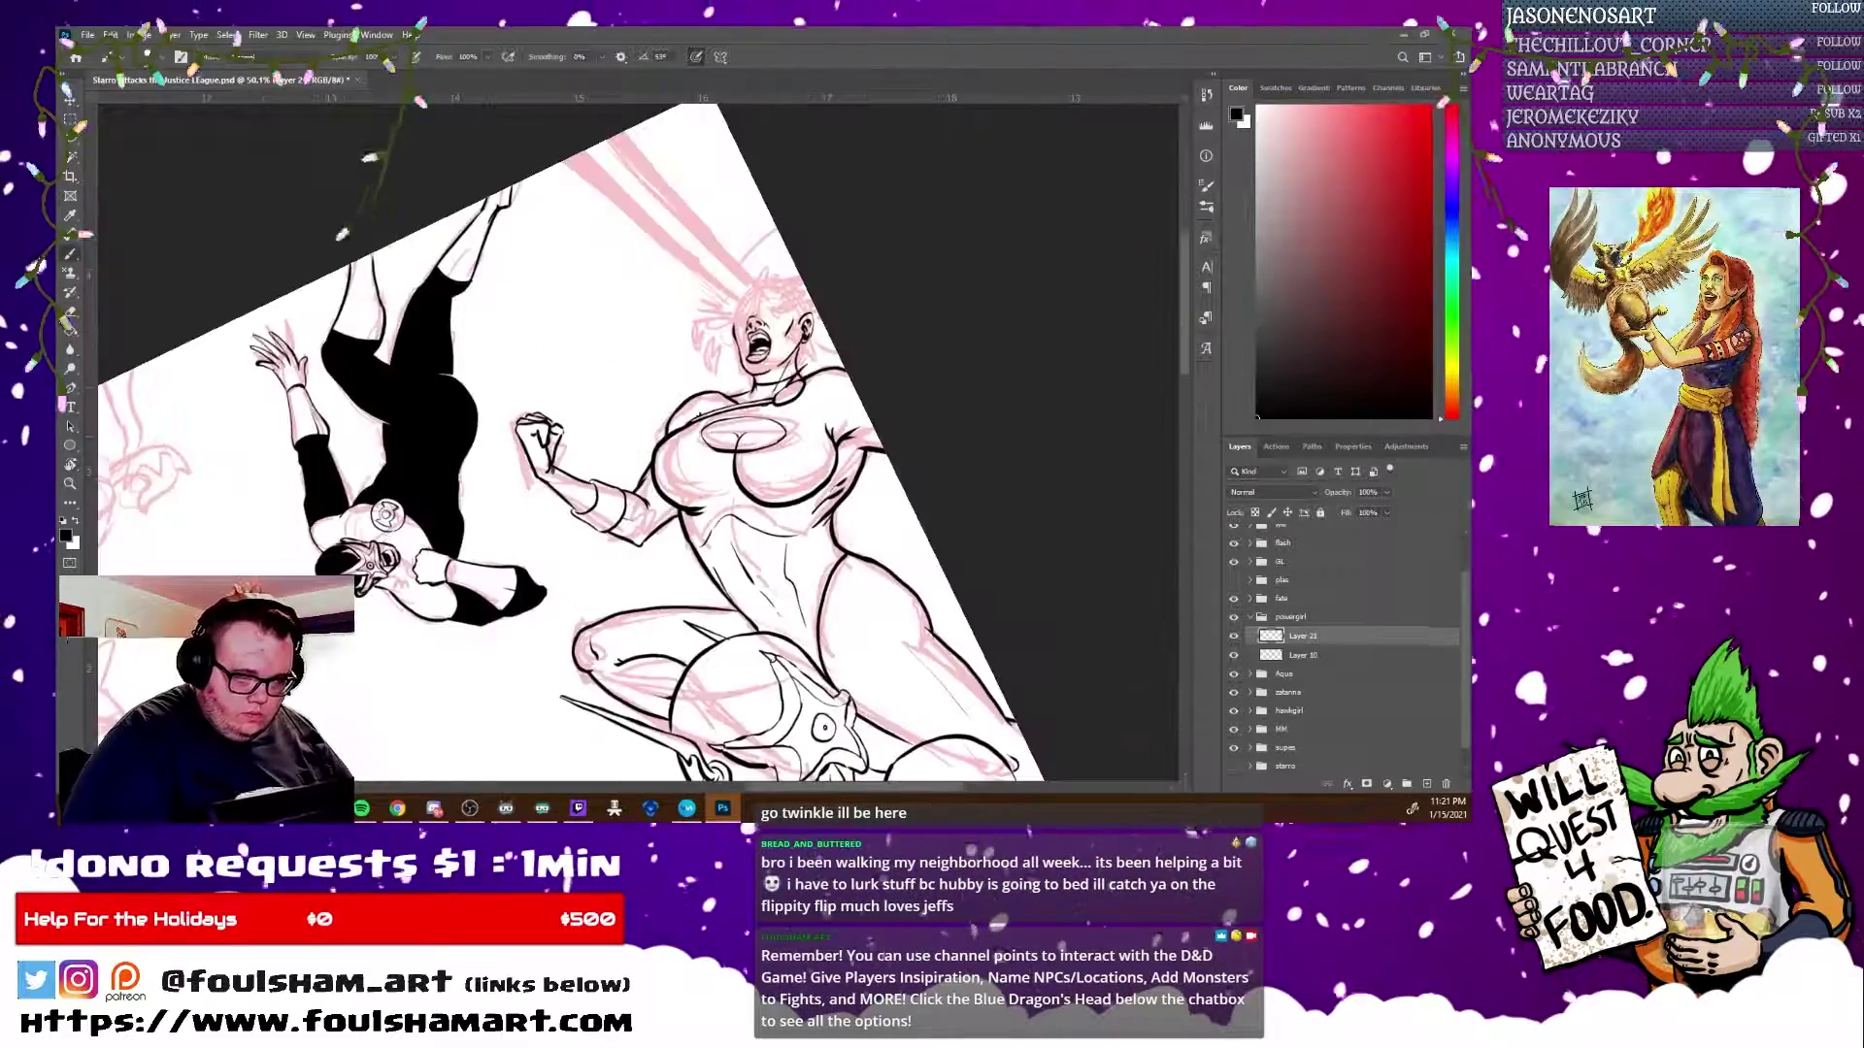
{"action": "key", "text": "e"}
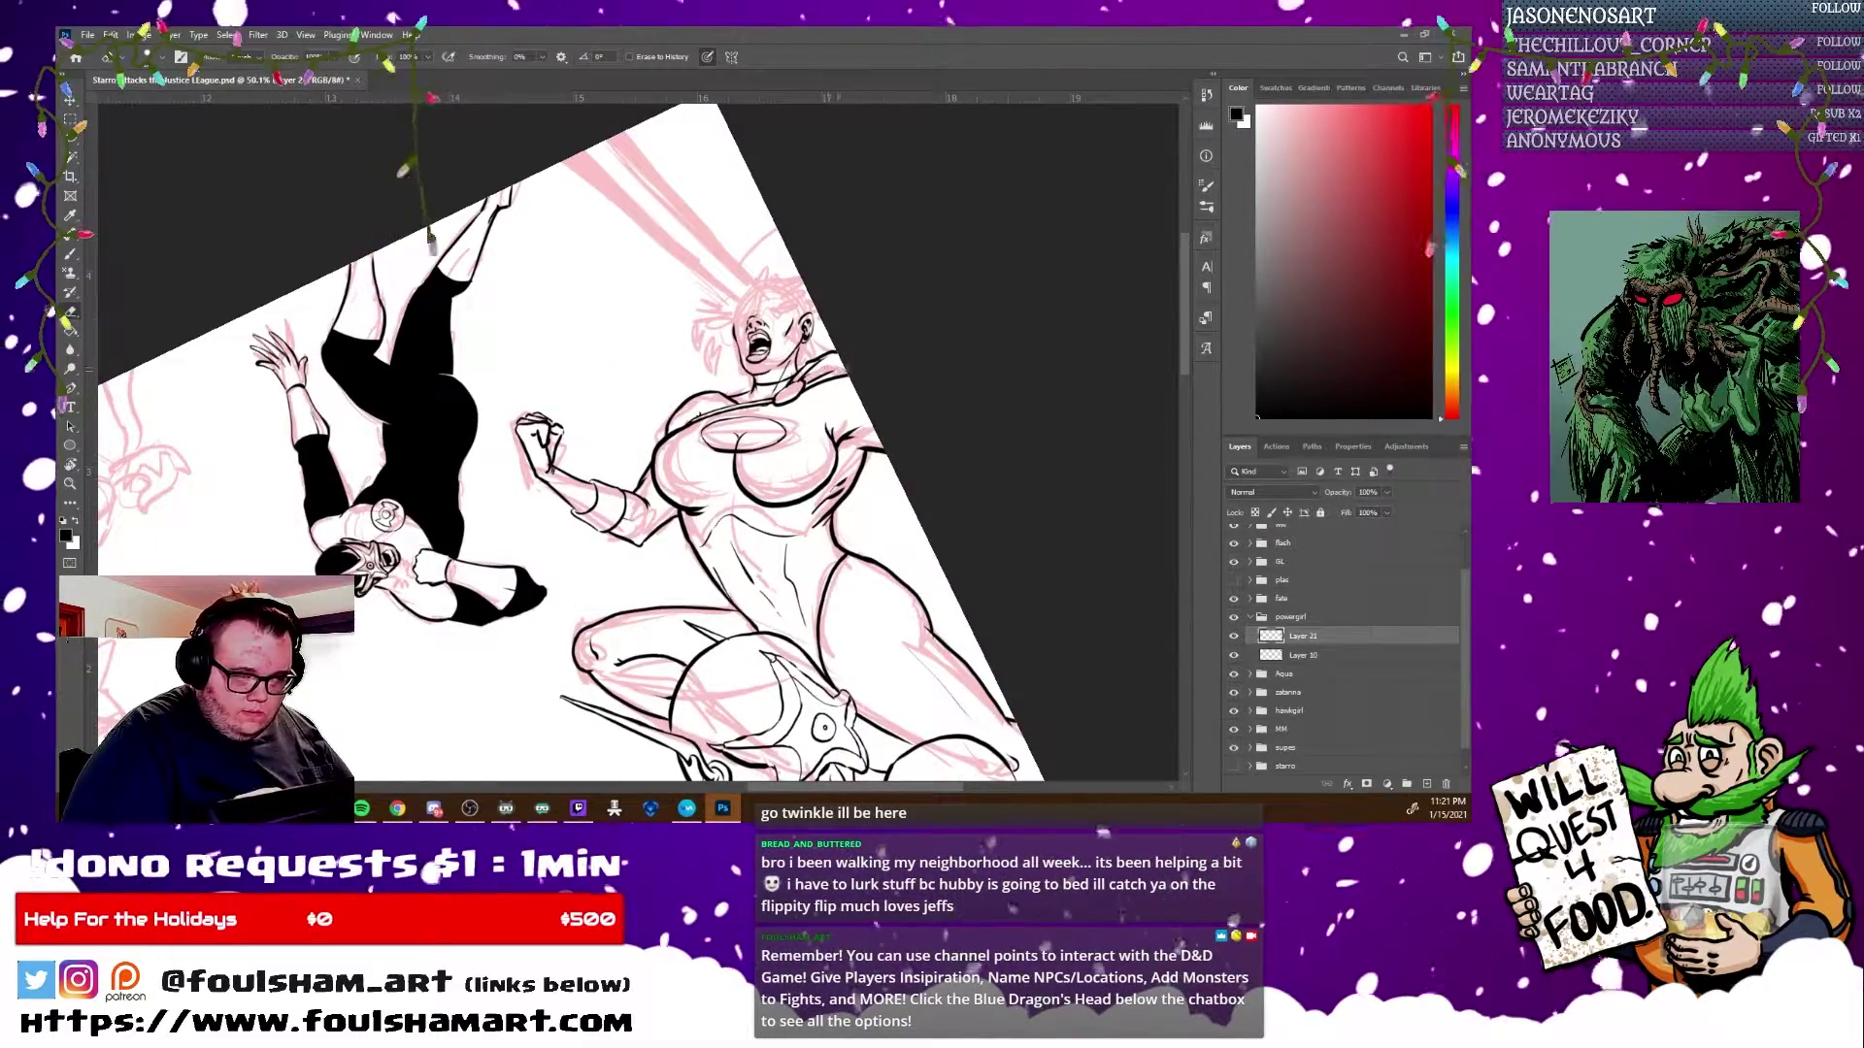
{"action": "key", "text": "b"}
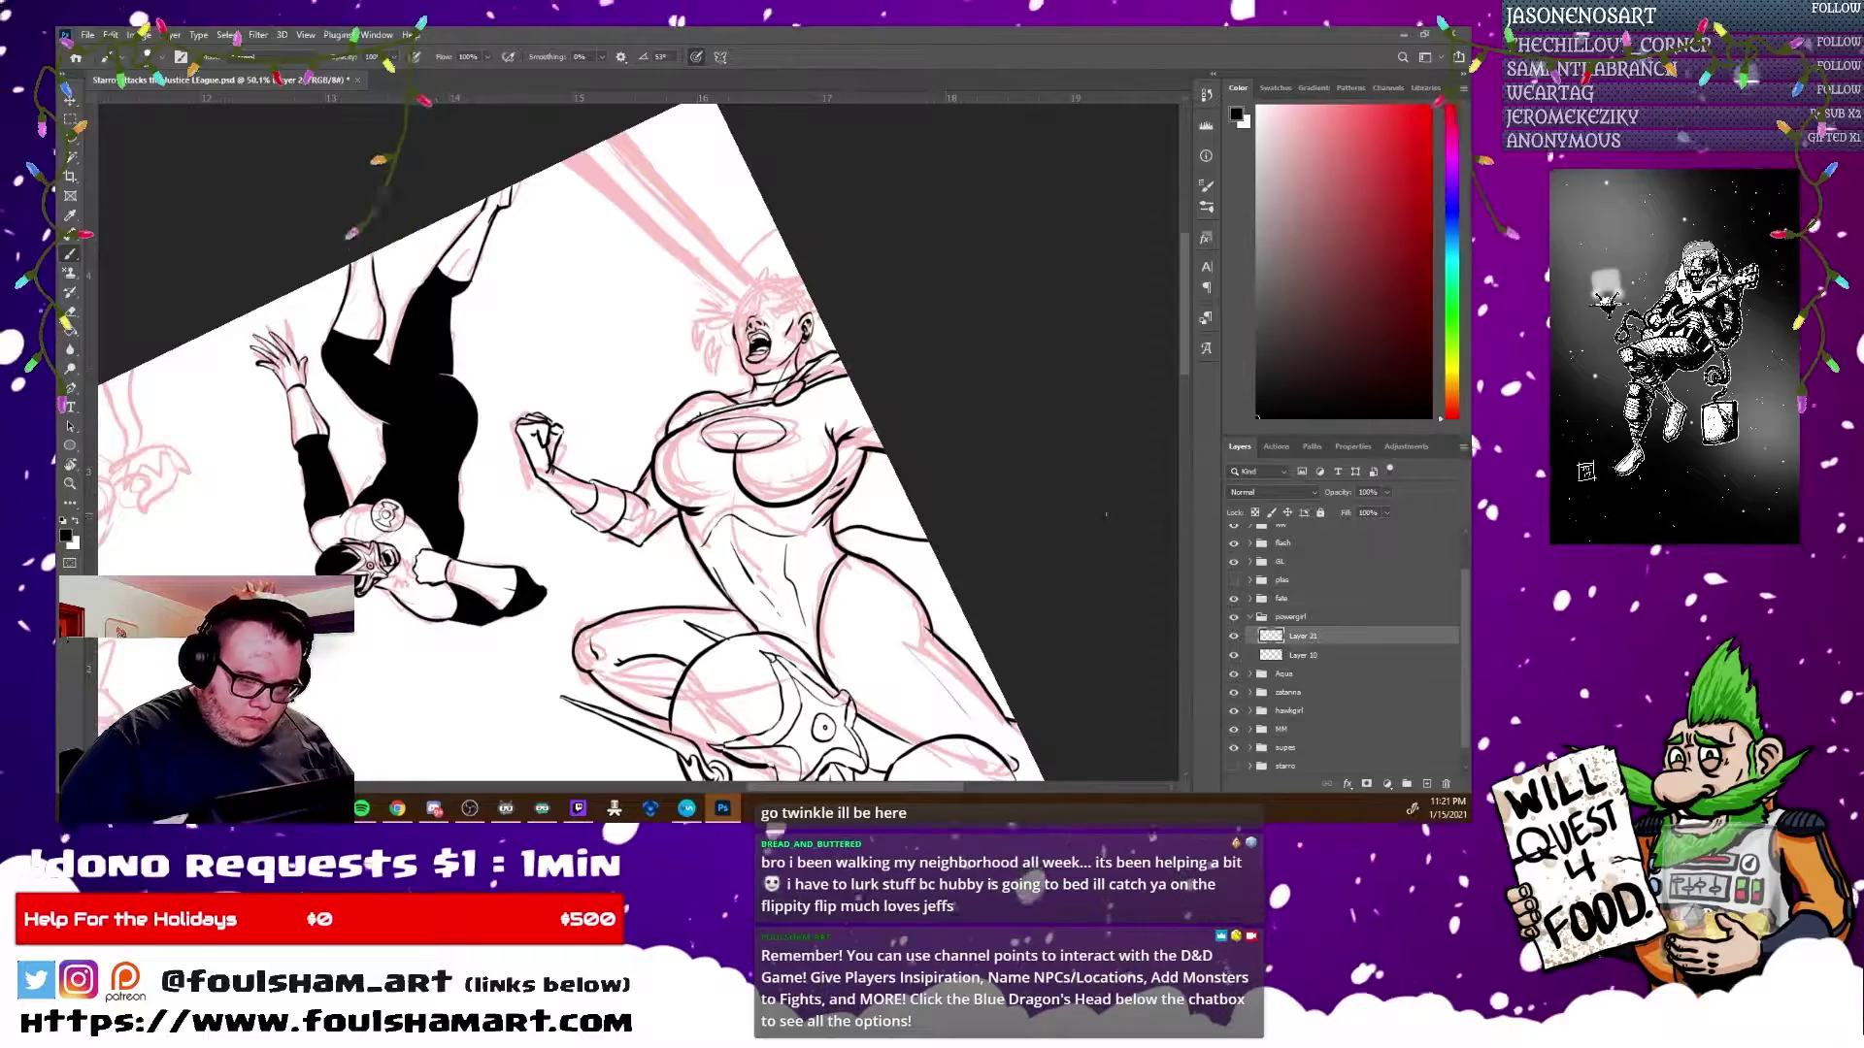
{"action": "left_click_drag", "start_coordinate": [1105, 514], "coordinate": [505, 655]}
{"action": "key", "text": "r"}
{"action": "key", "text": "Escape"}
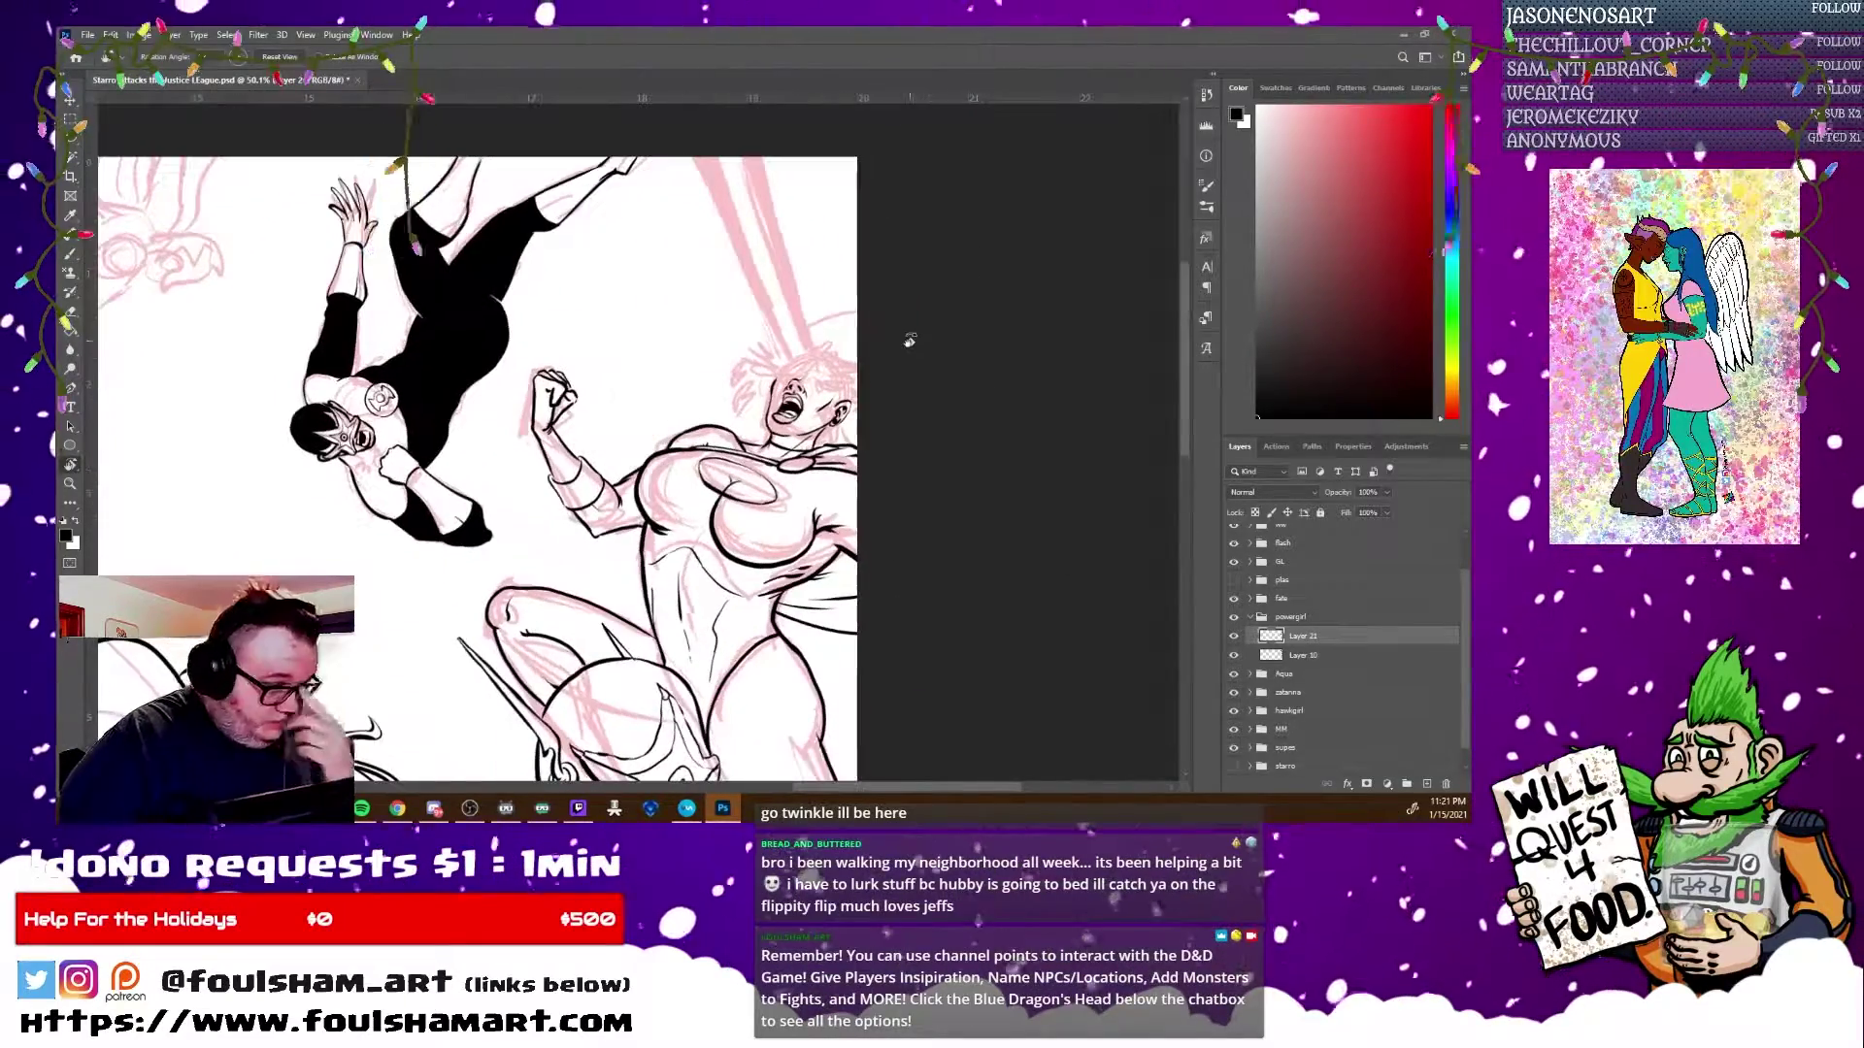
Add new Layer 22 with a pink outer glow layer style.
{"action": "key", "text": "ctrl+shift+alt+n"}
{"action": "double_click", "coordinate": [1340, 636]}
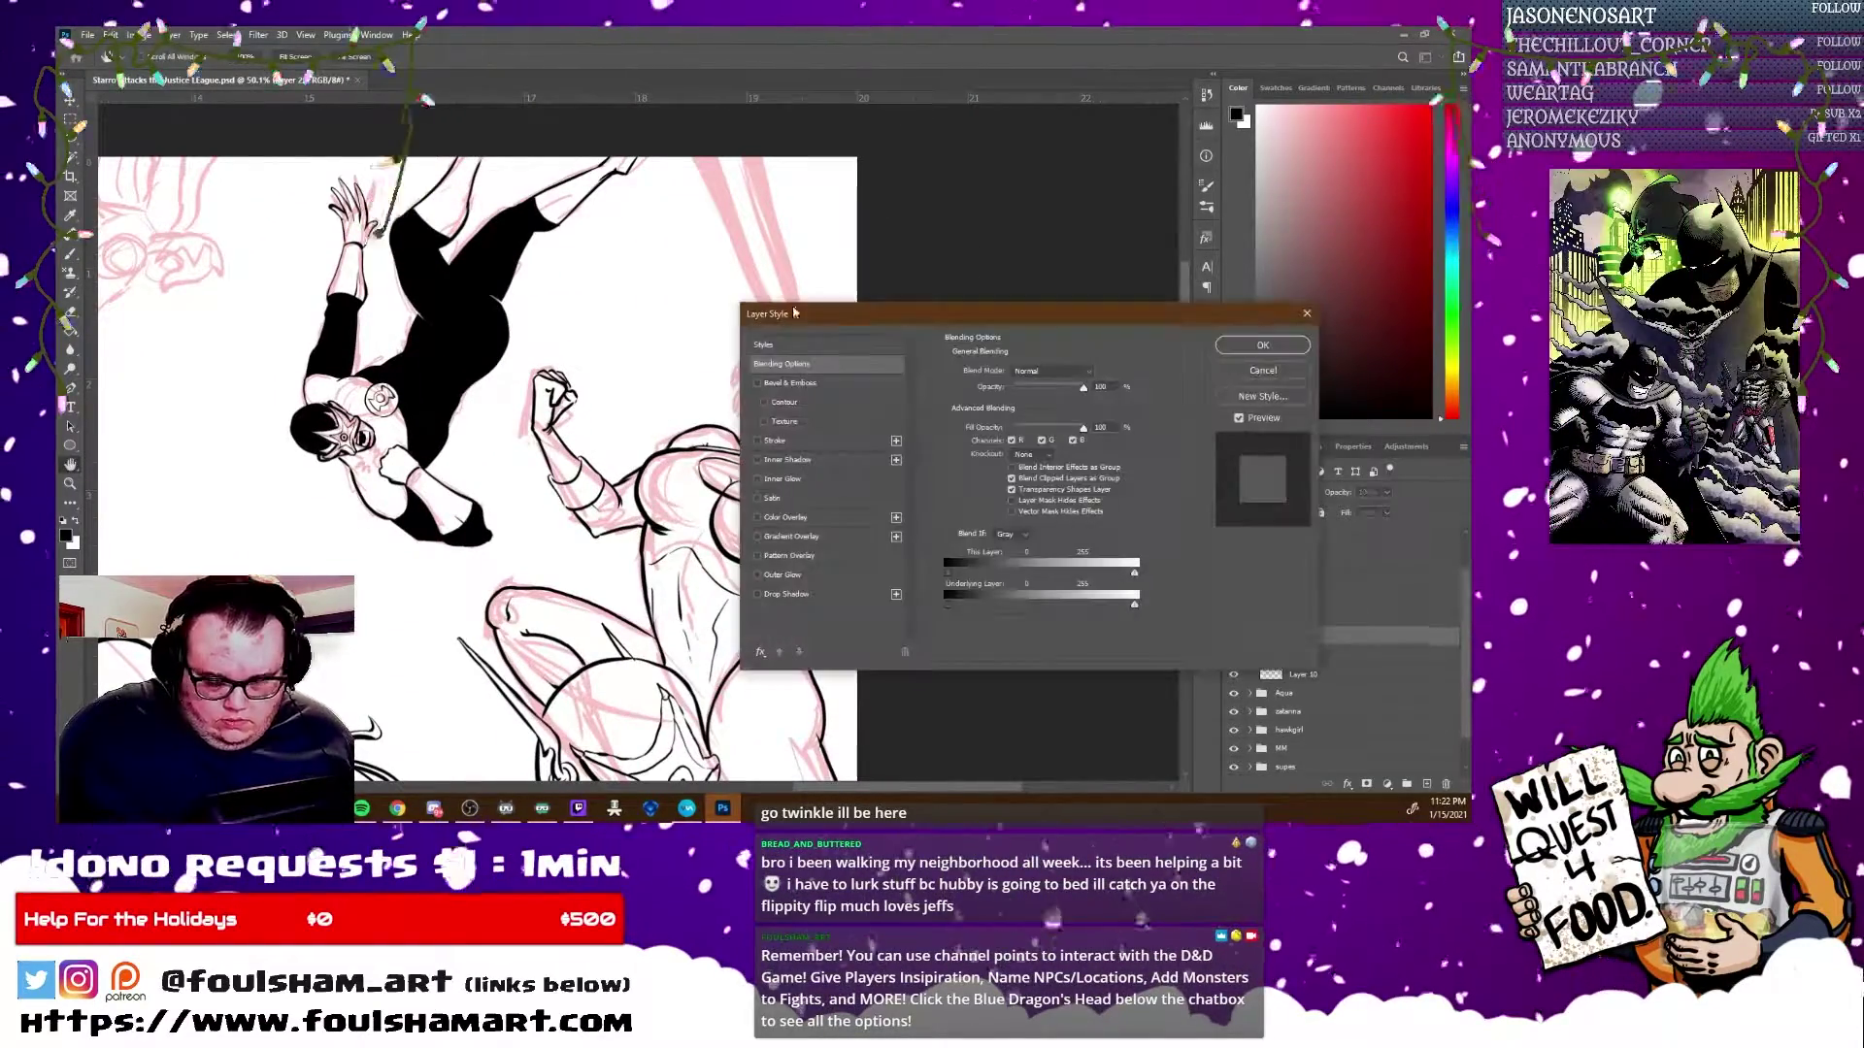
{"action": "left_click", "coordinate": [971, 427]}
{"action": "left_click", "coordinate": [1153, 186]}
{"action": "left_click", "coordinate": [1257, 346]}
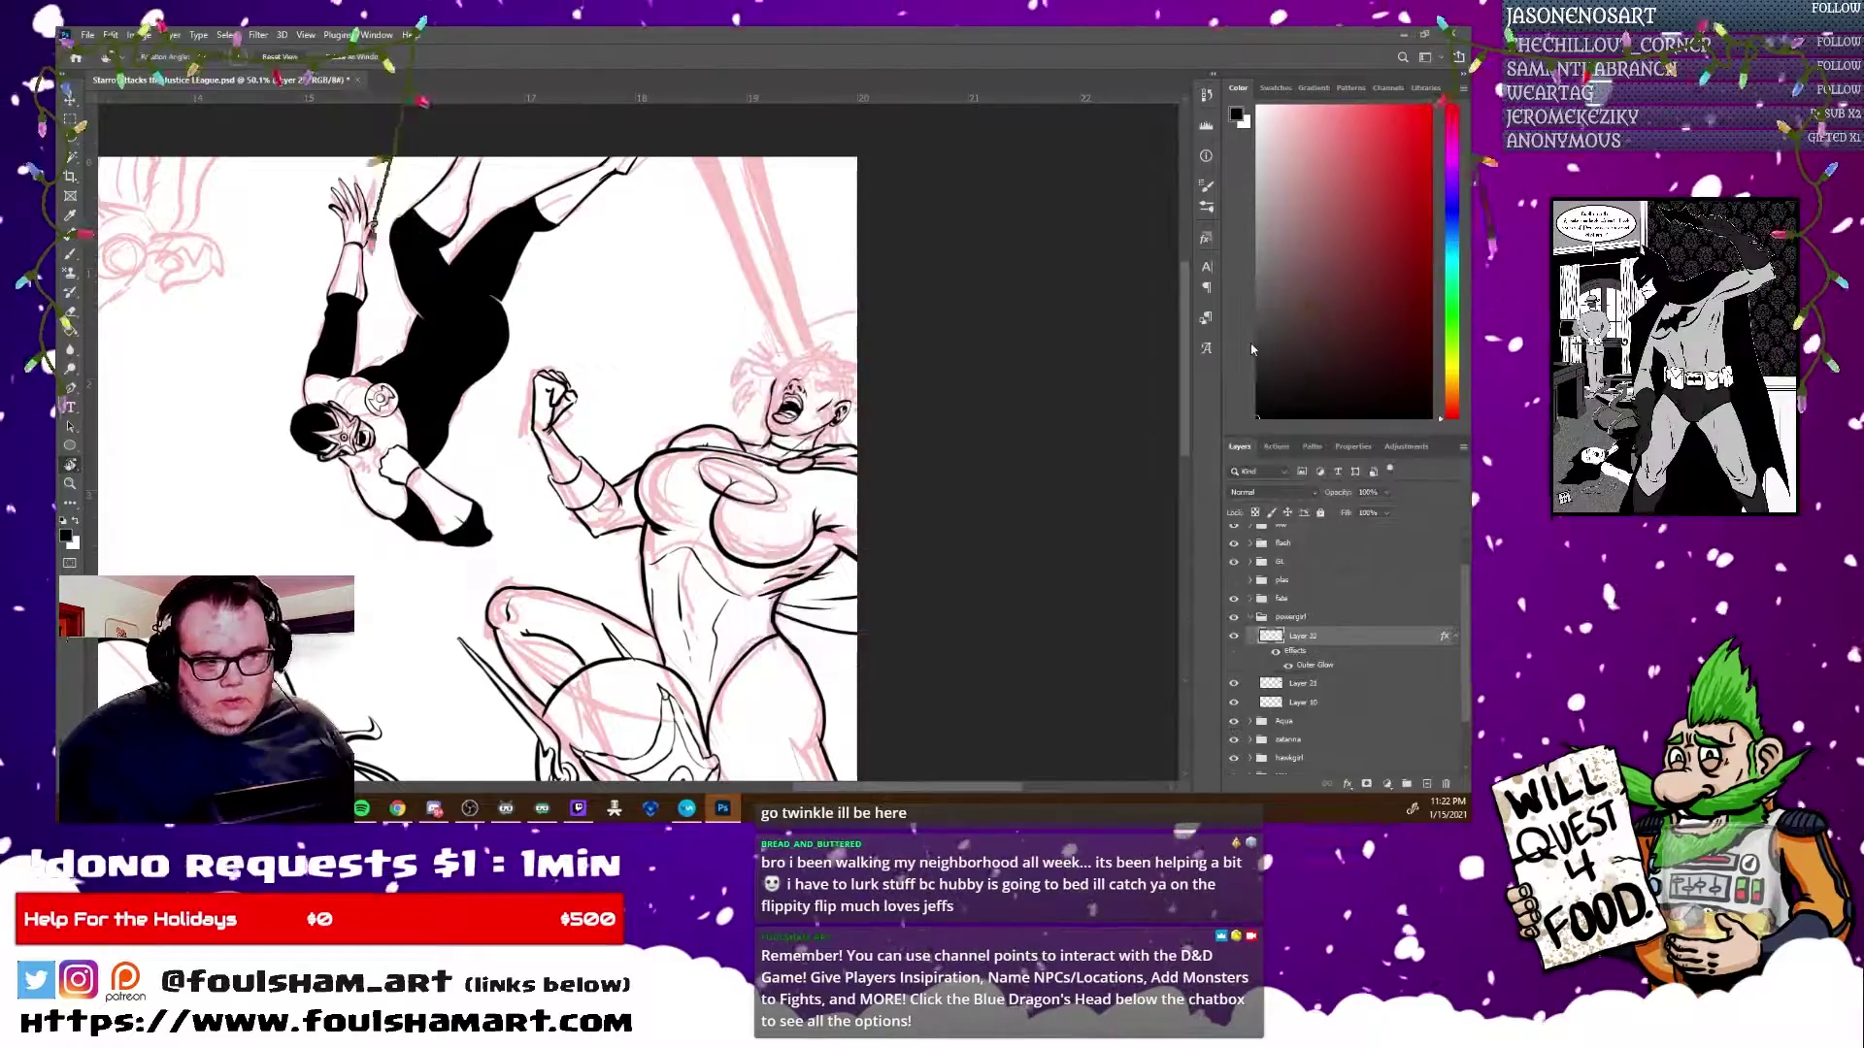
Draw two straight heat-vision beams from the canvas top into the heroine's eyes.
{"action": "left_click", "coordinate": [703, 157]}
{"action": "left_click", "coordinate": [788, 369], "text": "shift"}
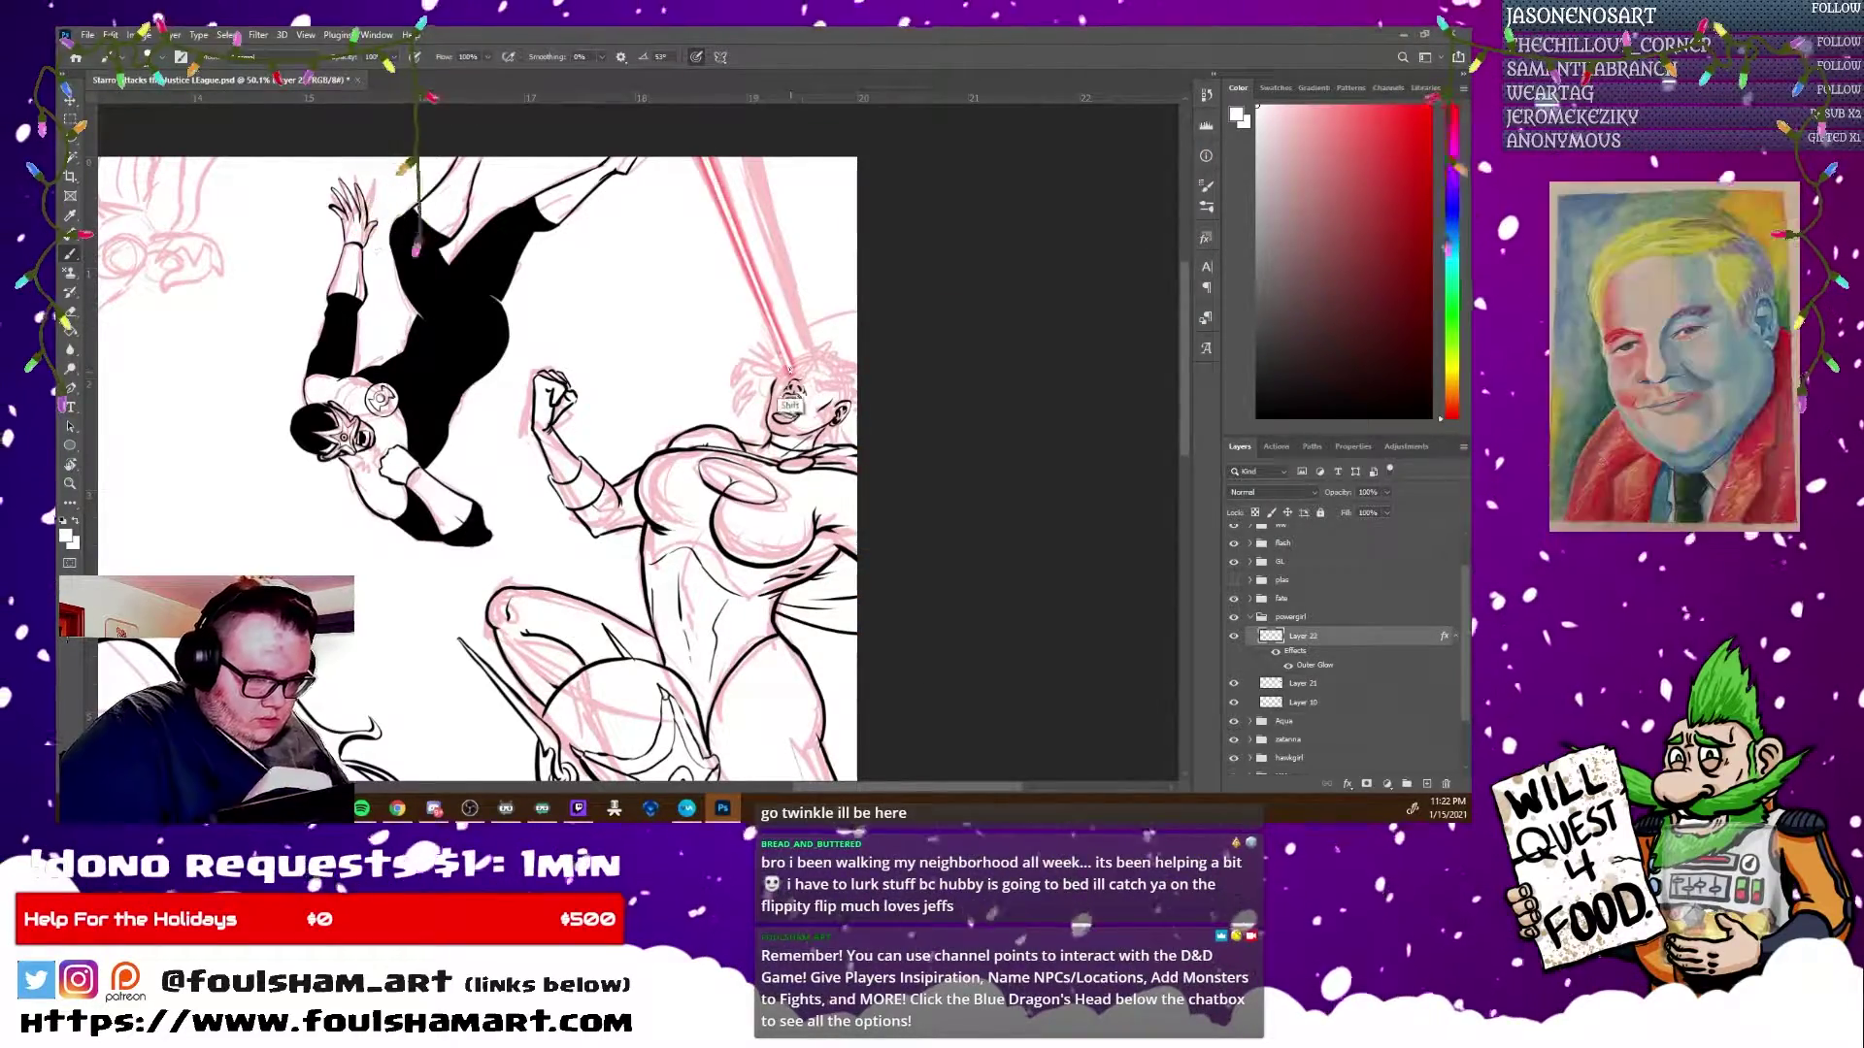
{"action": "key", "text": "v"}
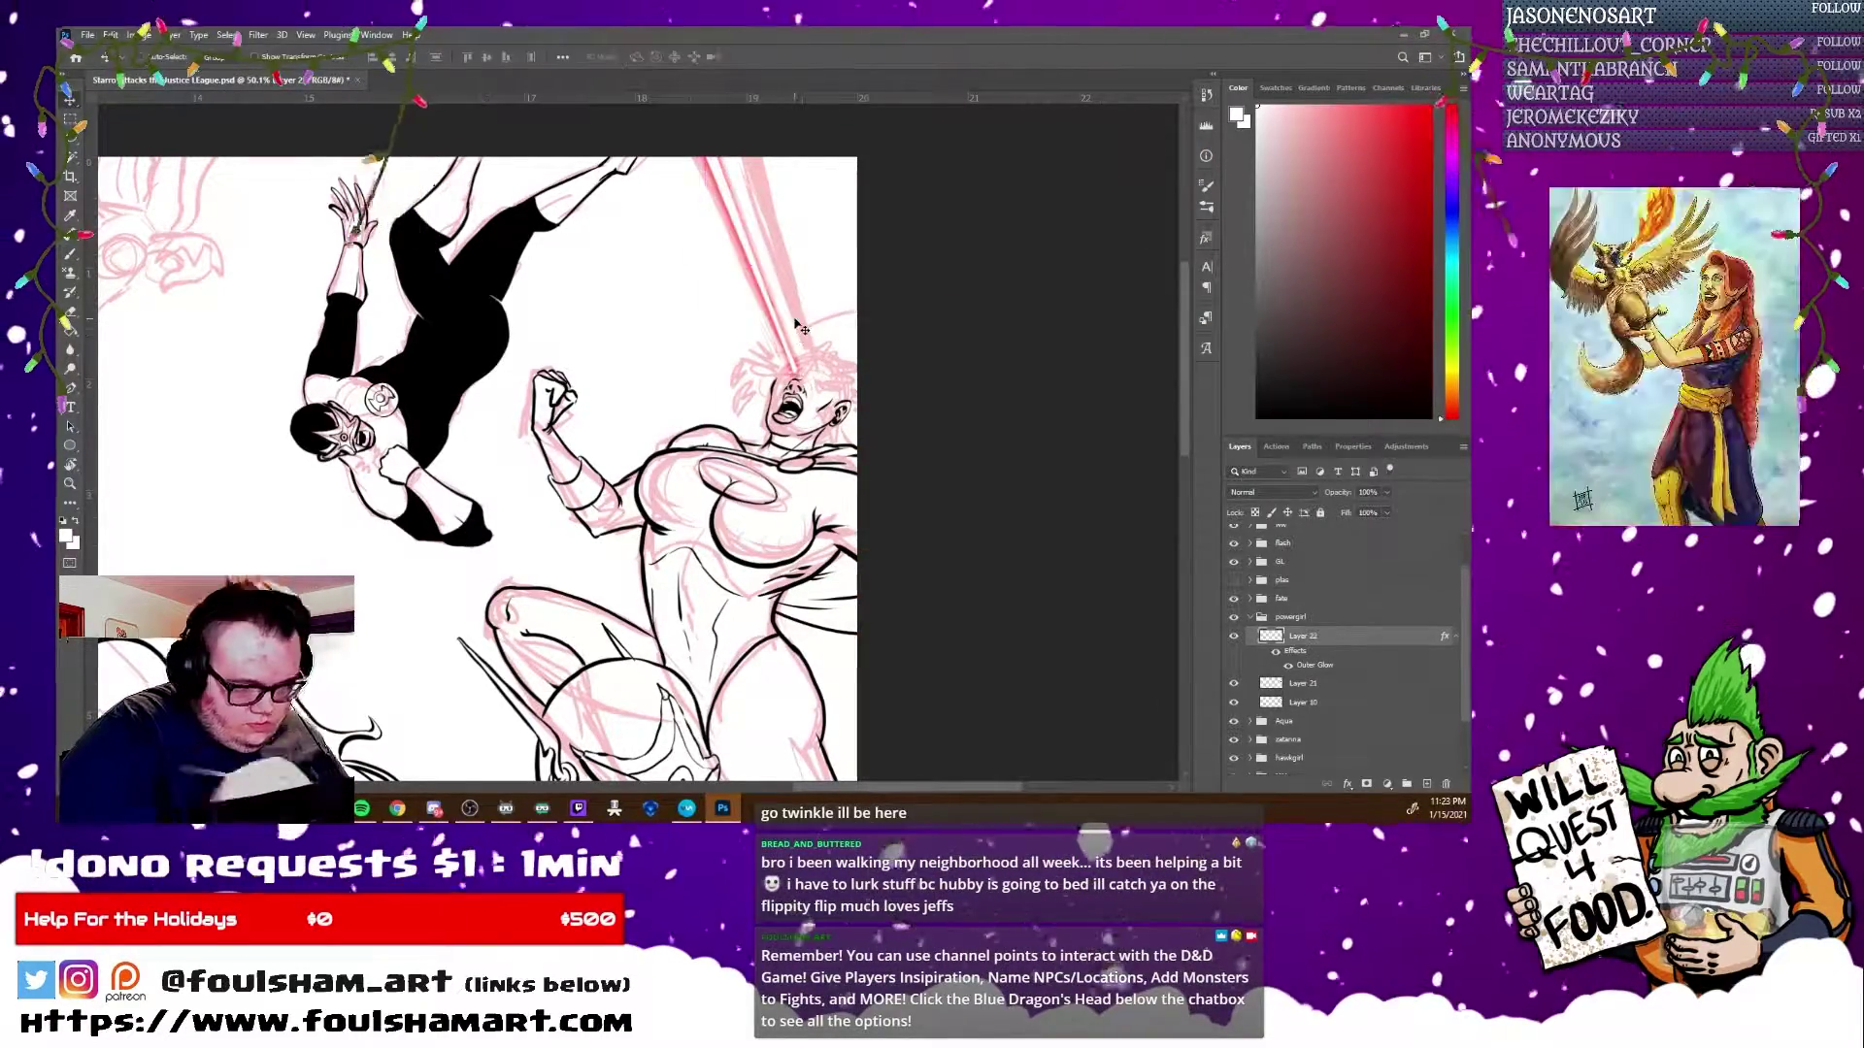
{"action": "key", "text": "b"}
{"action": "left_click", "coordinate": [742, 157]}
{"action": "left_click", "coordinate": [815, 365], "text": "shift"}
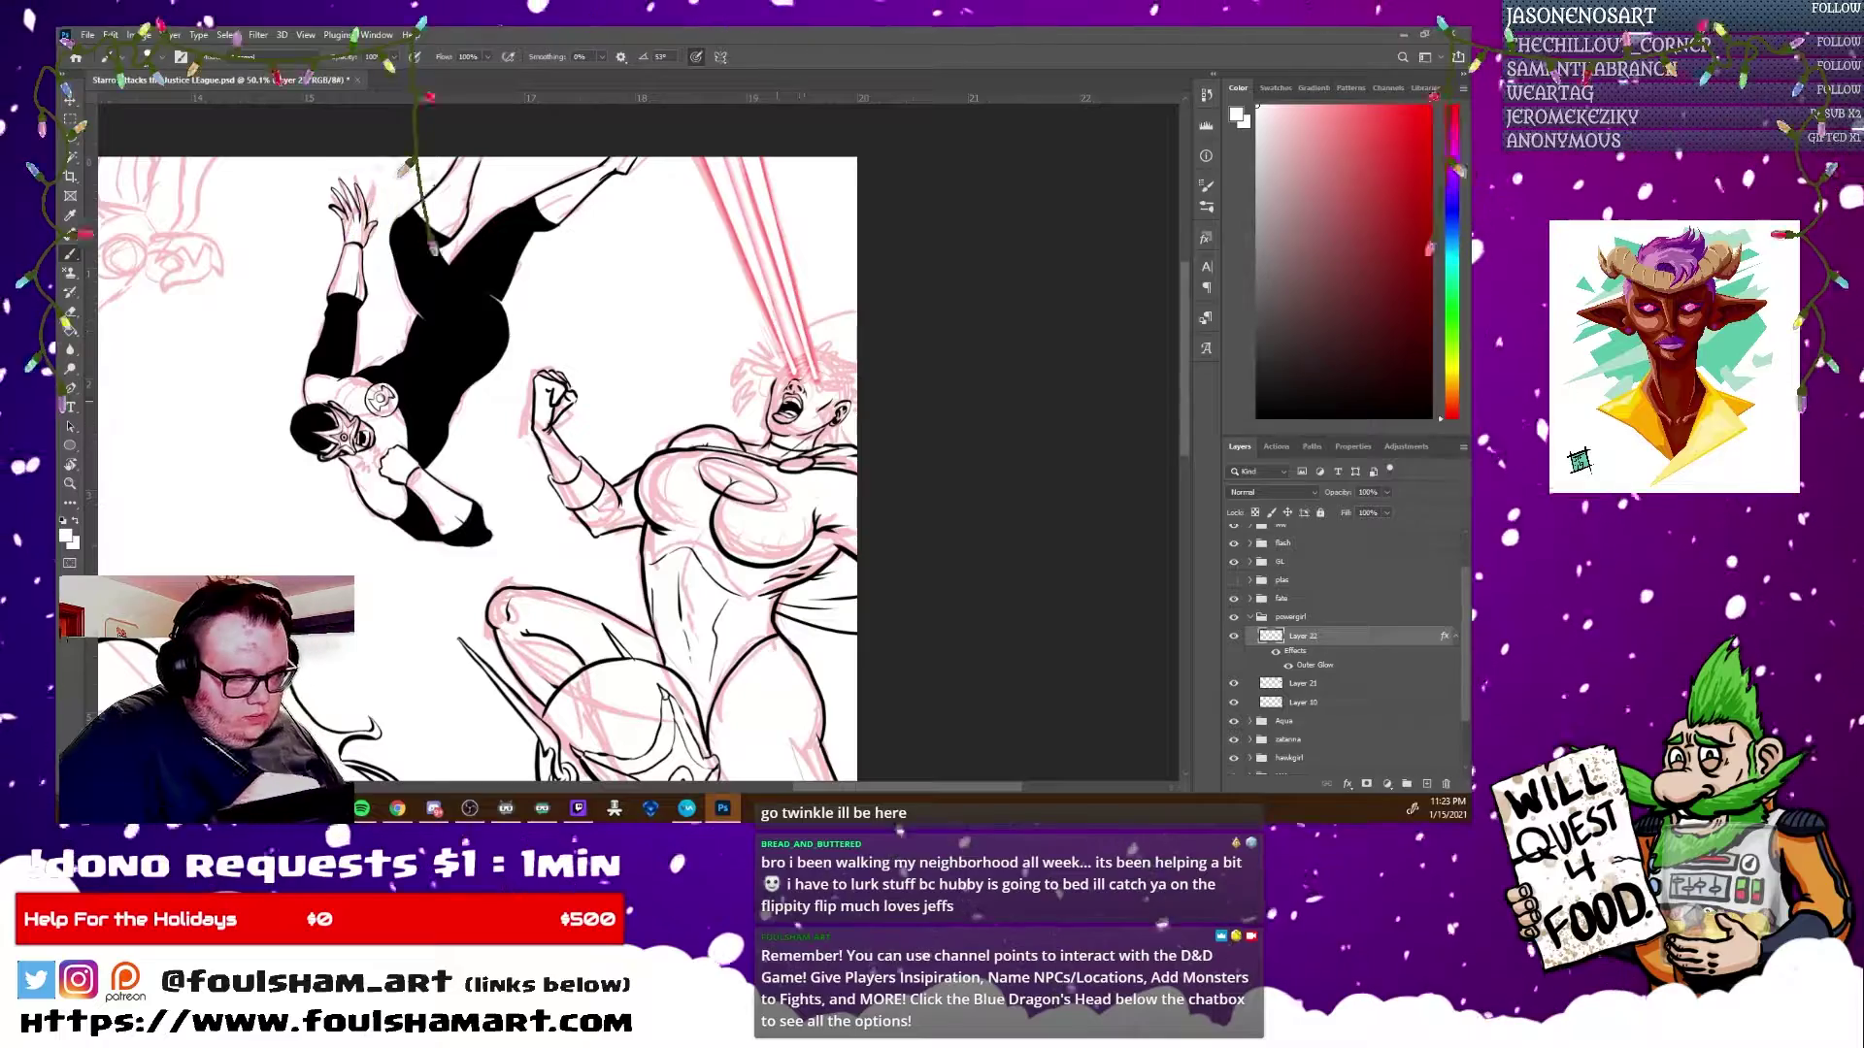
Hide sketch Layer 10, ink a stroke above the heroine's head, and expand the GL group.
{"action": "left_click", "coordinate": [1234, 701]}
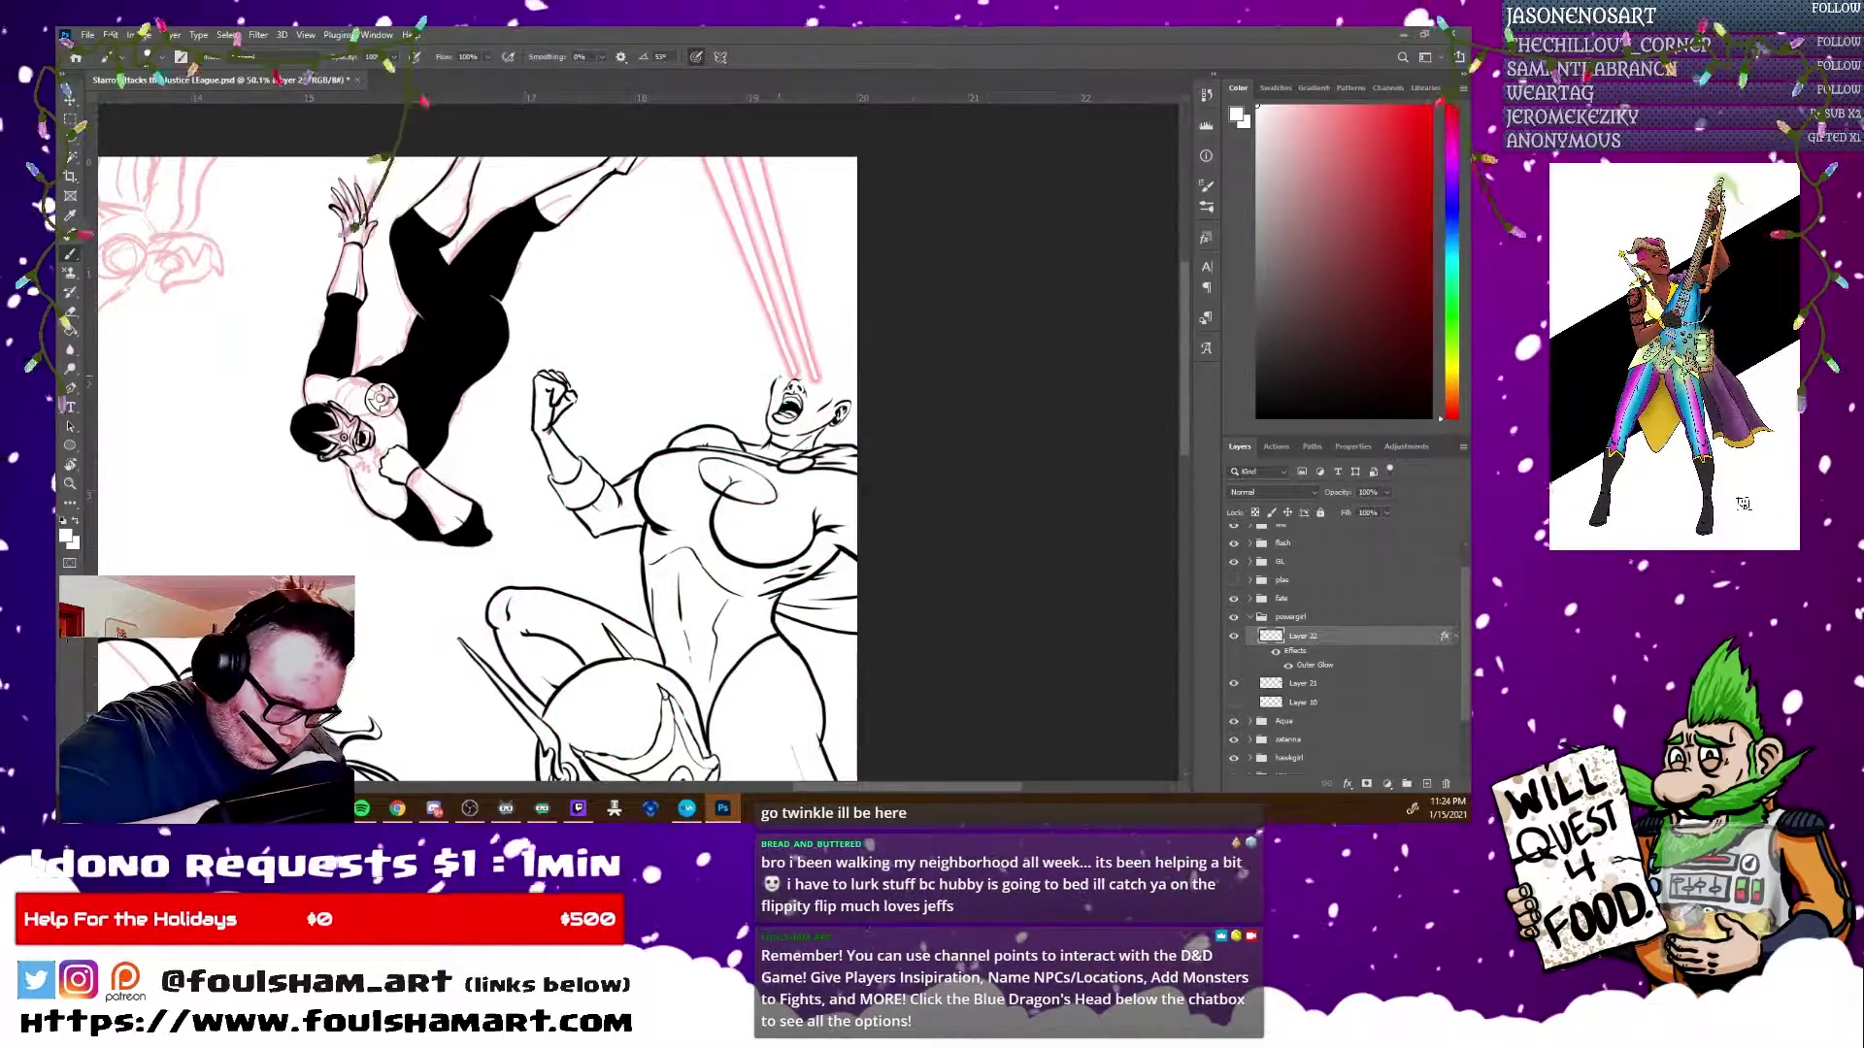
{"action": "key", "text": "r"}
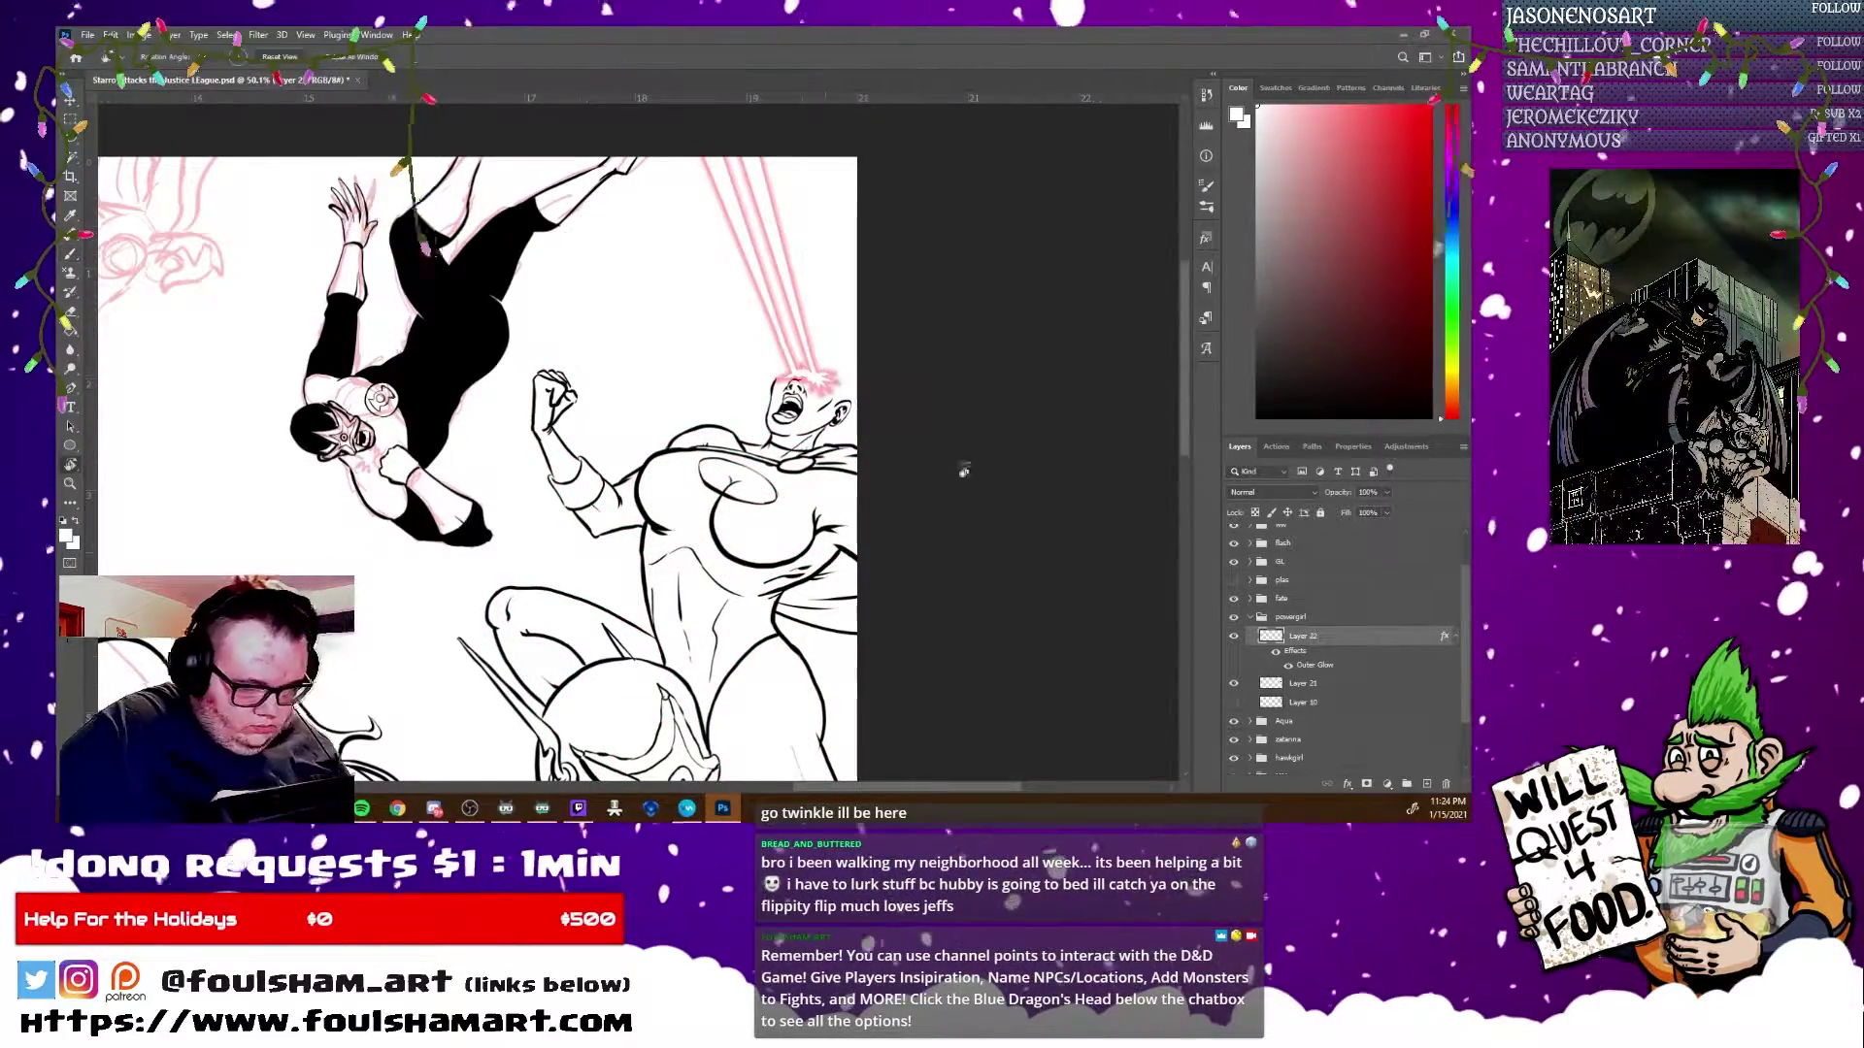
{"action": "mouse_move", "coordinate": [963, 470]}
{"action": "left_mouse_down"}
{"action": "mouse_move", "coordinate": [825, 582]}
{"action": "mouse_move", "coordinate": [672, 631]}
{"action": "mouse_move", "coordinate": [890, 461]}
{"action": "mouse_move", "coordinate": [863, 413]}
{"action": "left_mouse_up"}
{"action": "key", "text": "alt+bracketleft"}
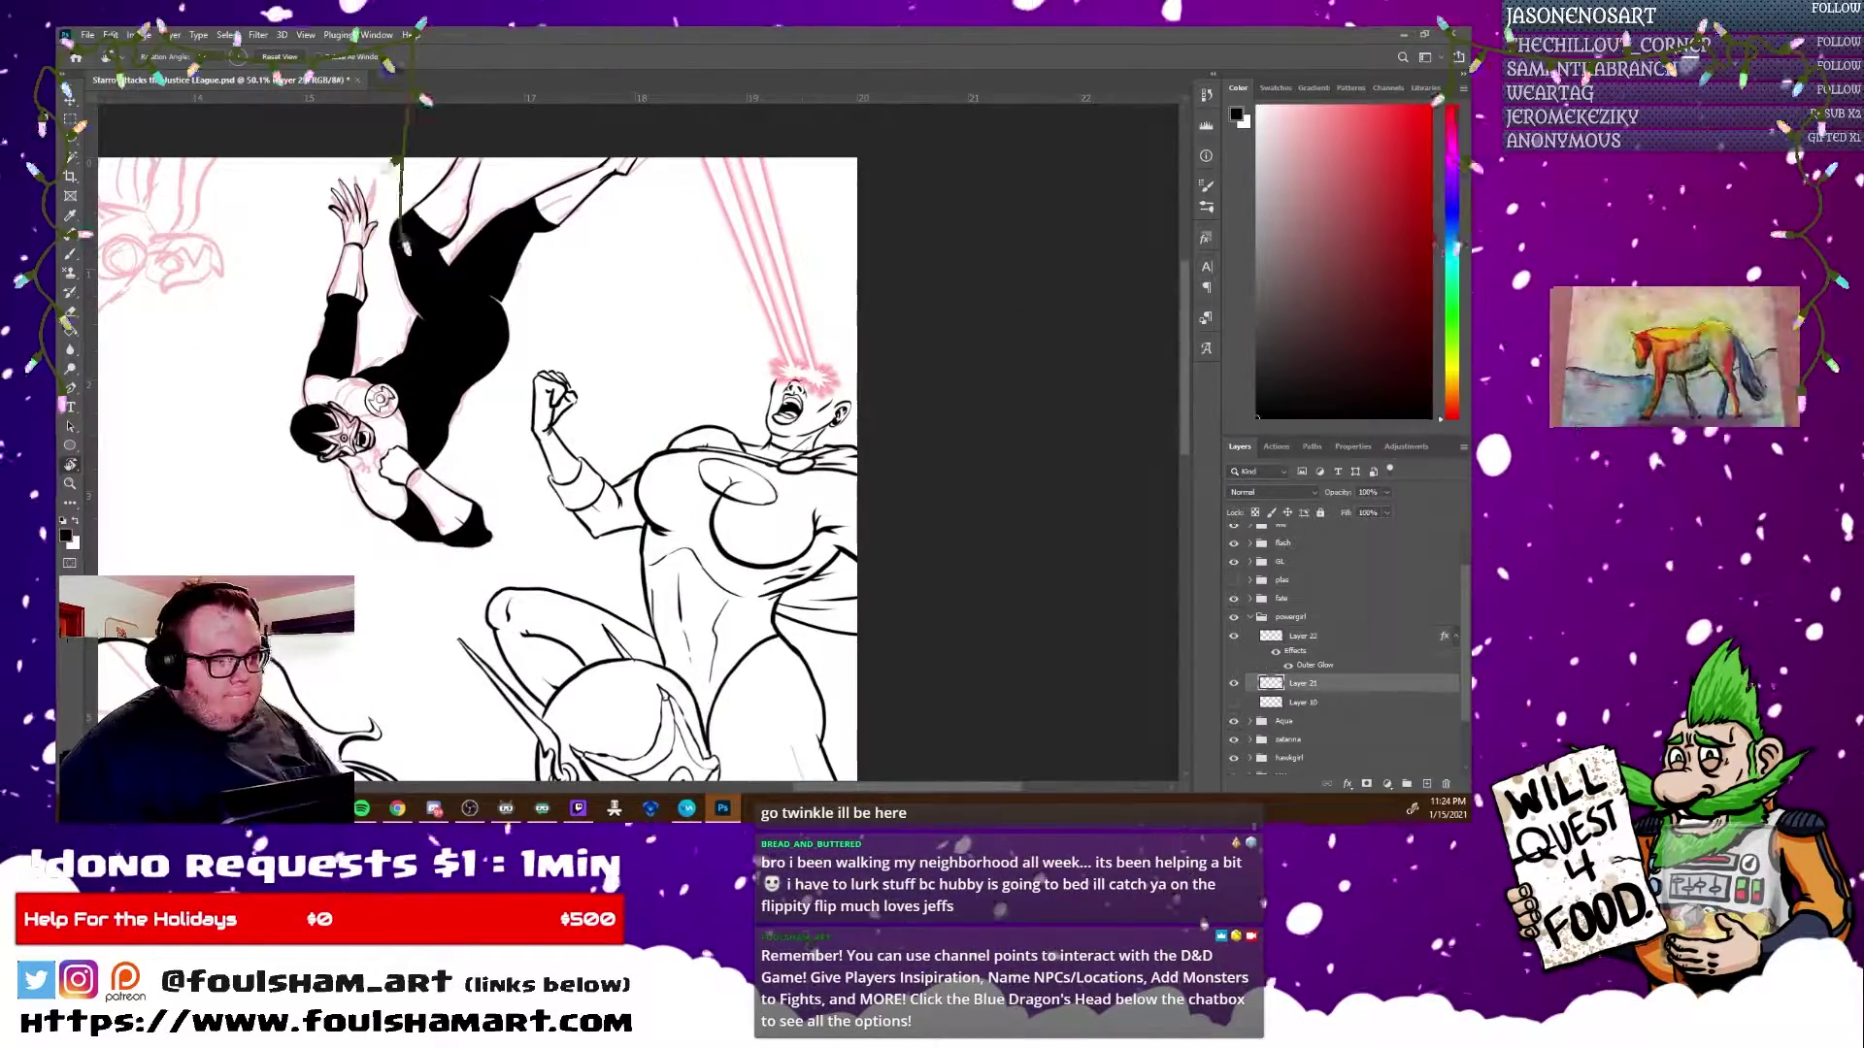
{"action": "left_click_drag", "start_coordinate": [785, 354], "coordinate": [852, 349]}
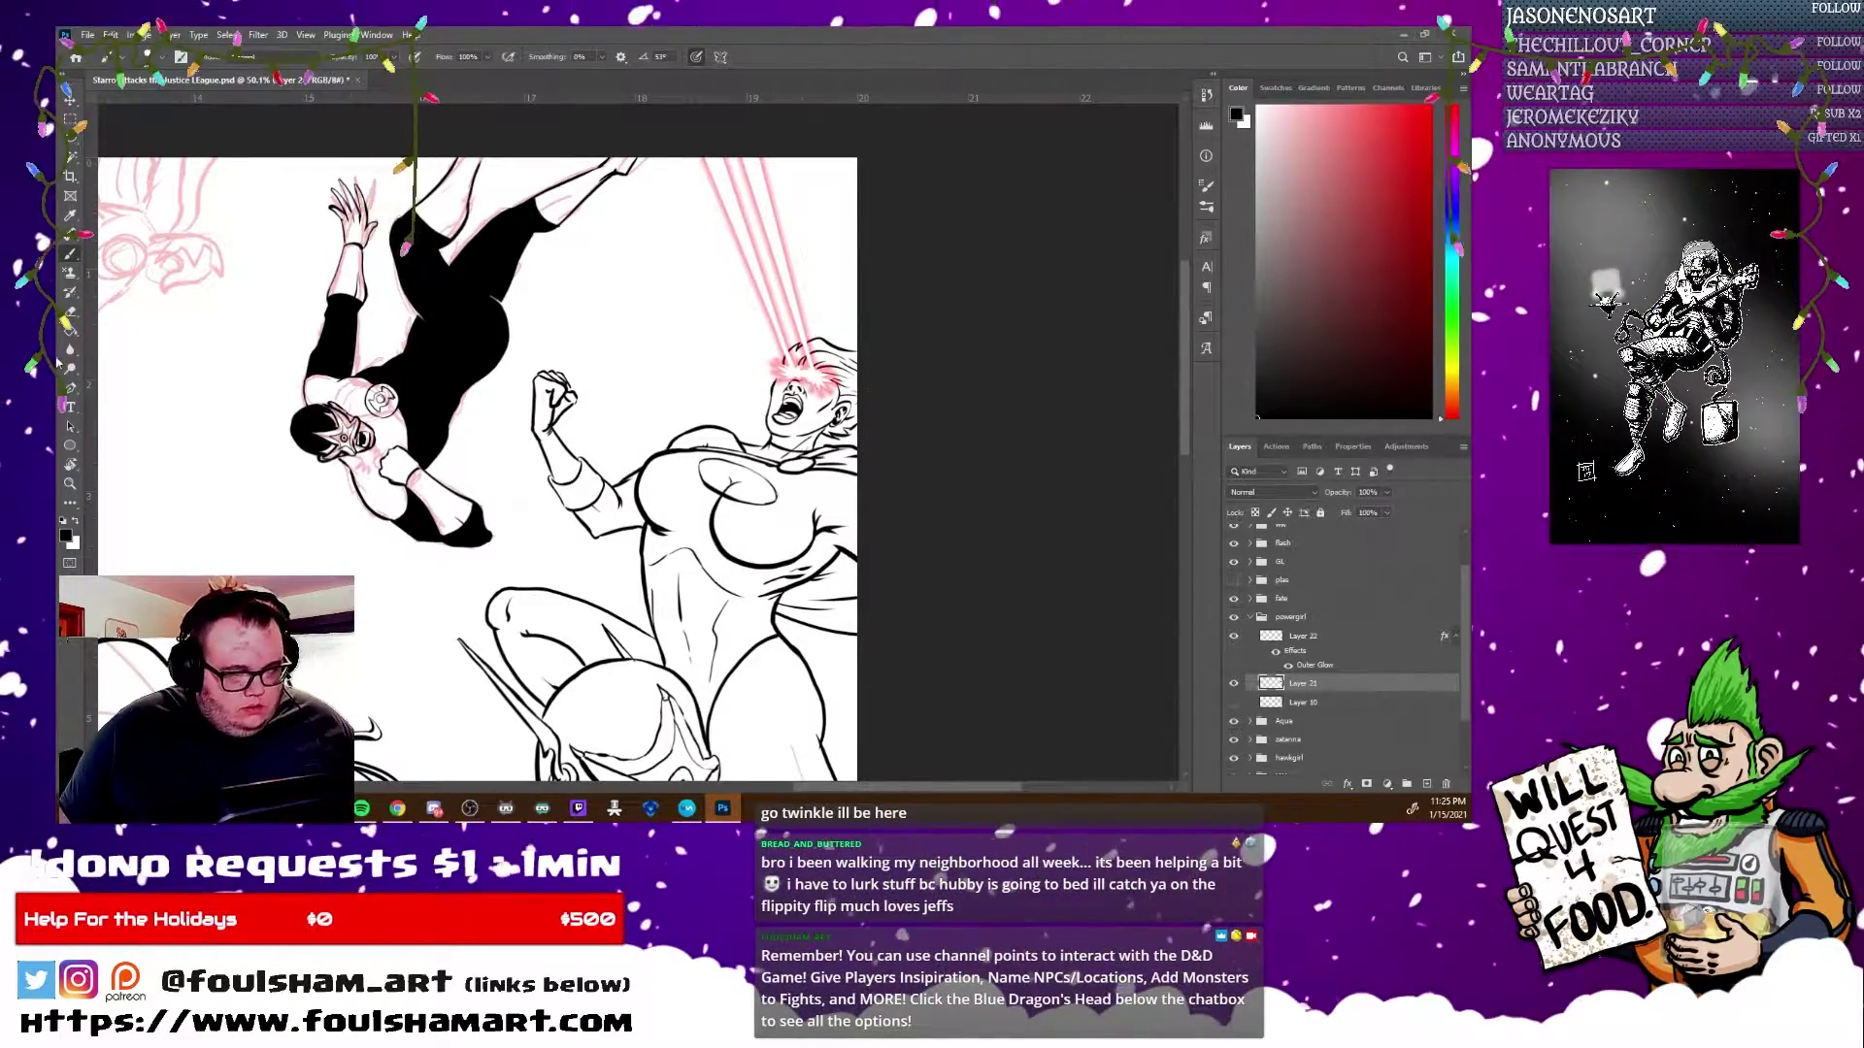
{"action": "left_click_drag", "start_coordinate": [388, 408], "coordinate": [408, 388]}
{"action": "left_click", "coordinate": [407, 388], "text": "ctrl"}
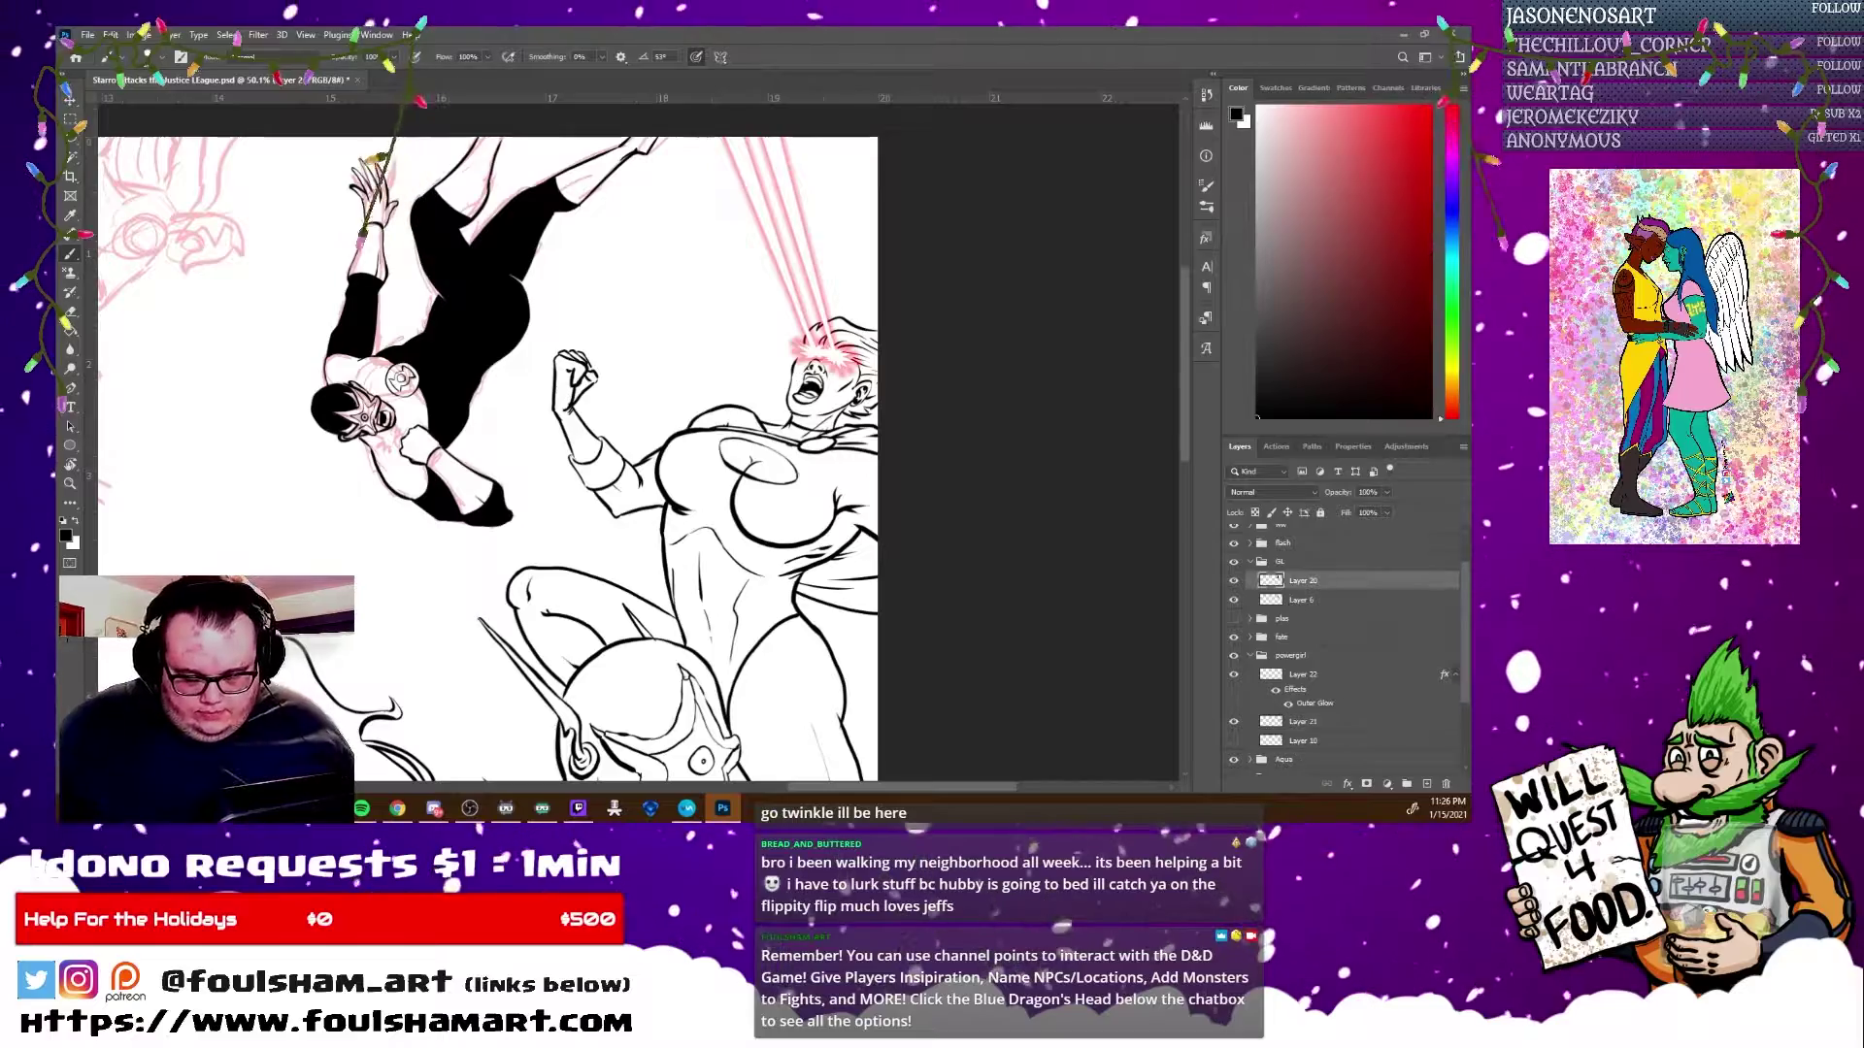
Set Layer 23's Outer Glow colour to #7dc242 for the green ring glow.
{"action": "right_click", "coordinate": [1320, 703]}
{"action": "left_click", "coordinate": [1243, 582]}
{"action": "left_click", "coordinate": [971, 416]}
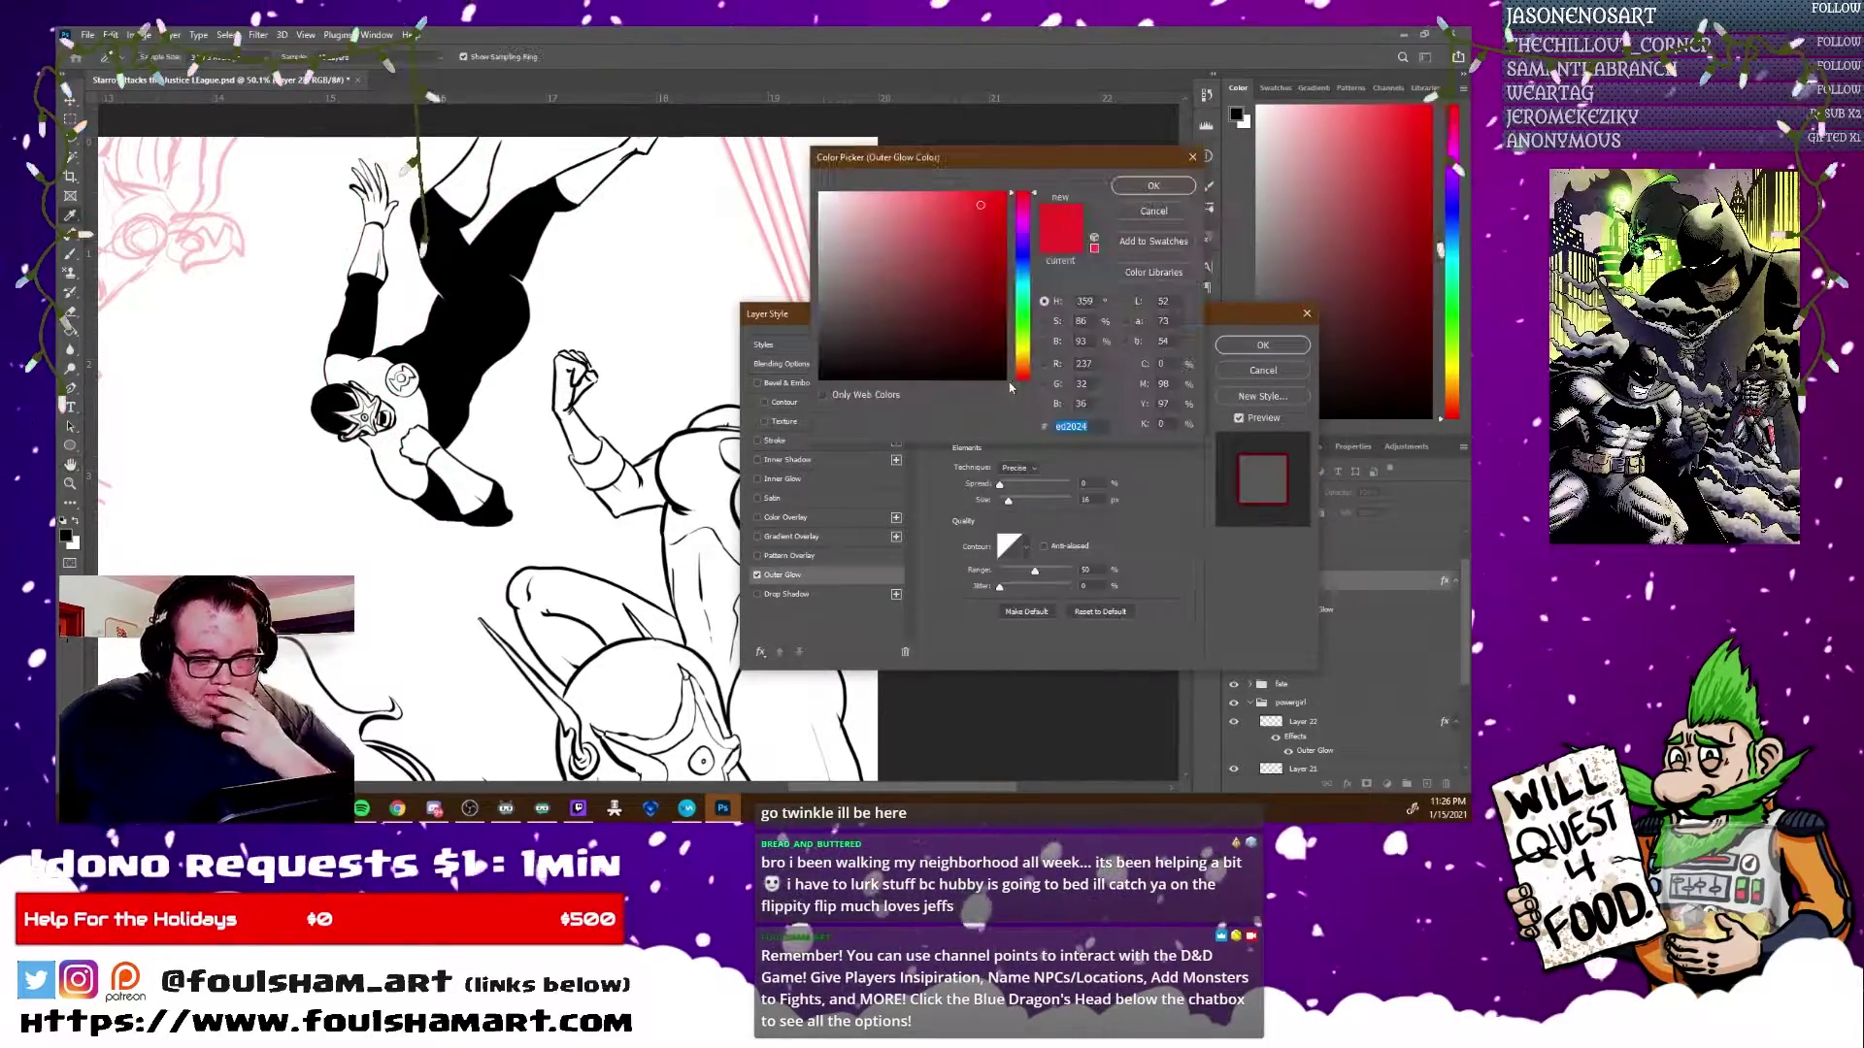
{"action": "type", "text": "7dc242"}
{"action": "key", "text": "Return"}
{"action": "left_click", "coordinate": [1262, 345]}
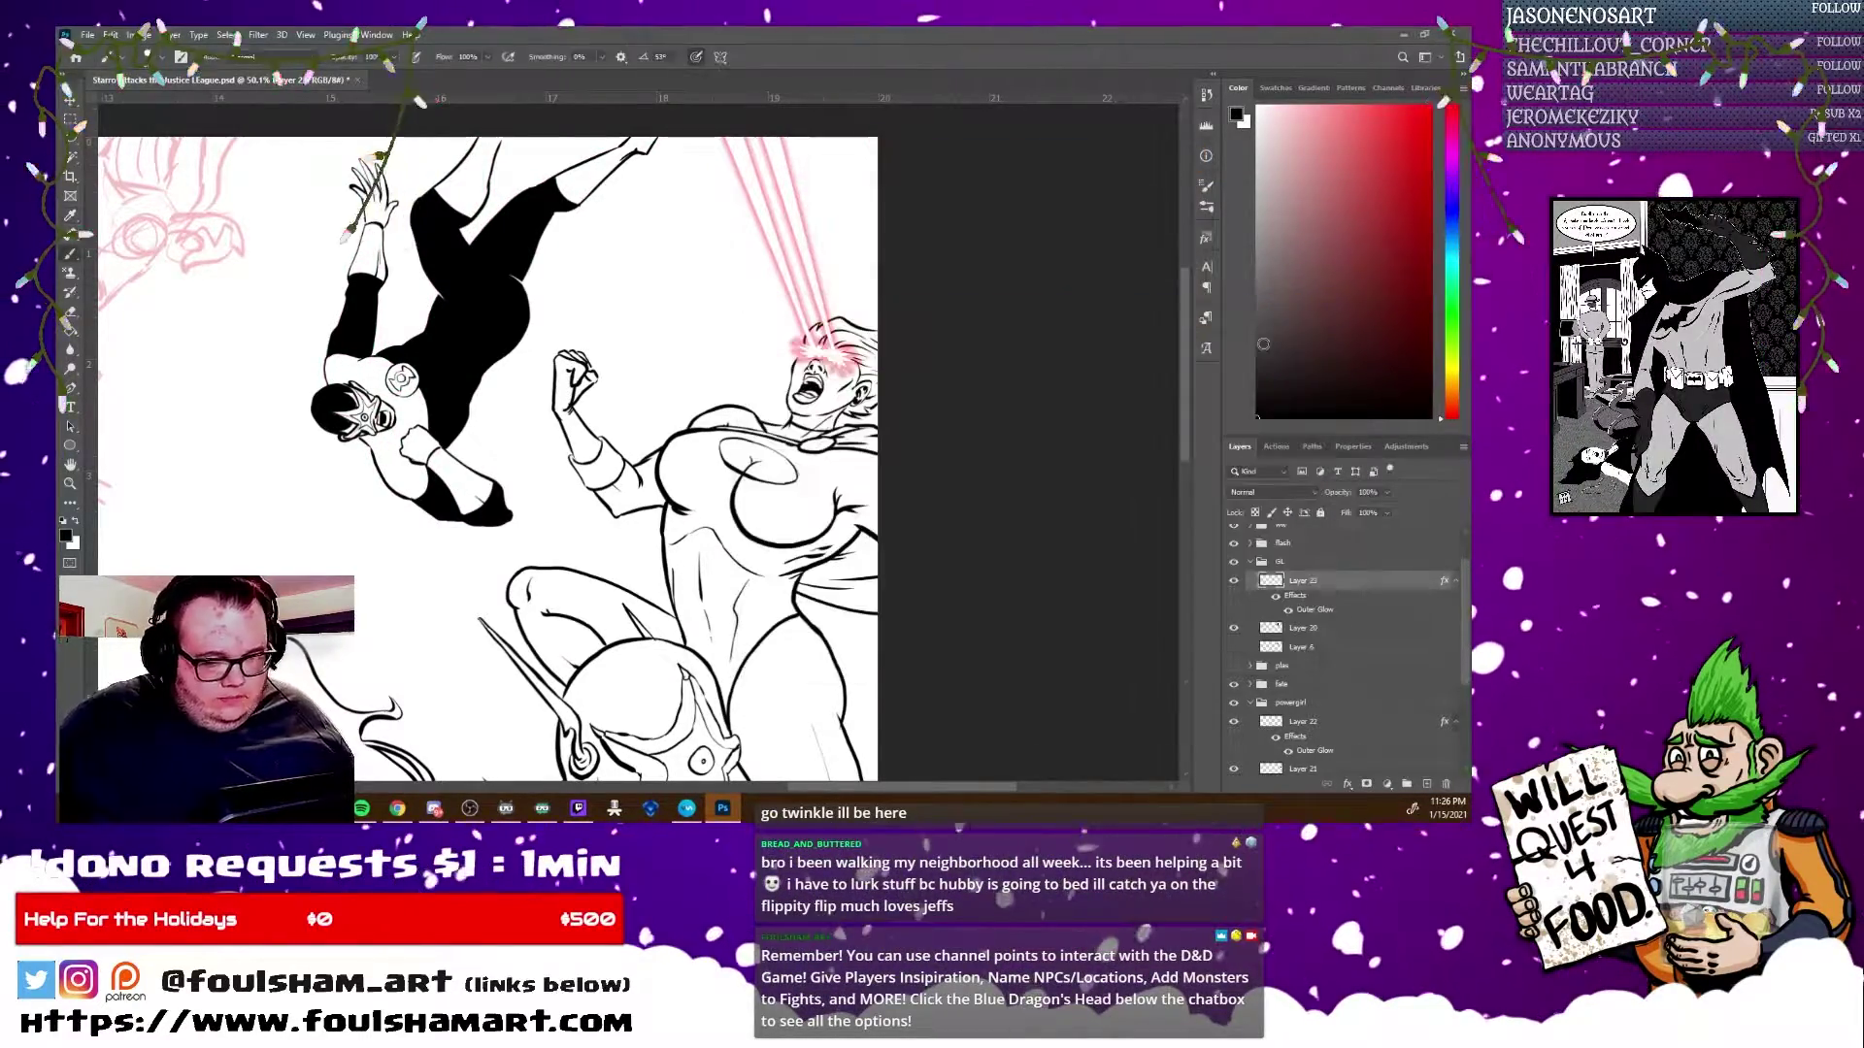
{"action": "left_click_drag", "start_coordinate": [372, 236], "coordinate": [428, 243]}
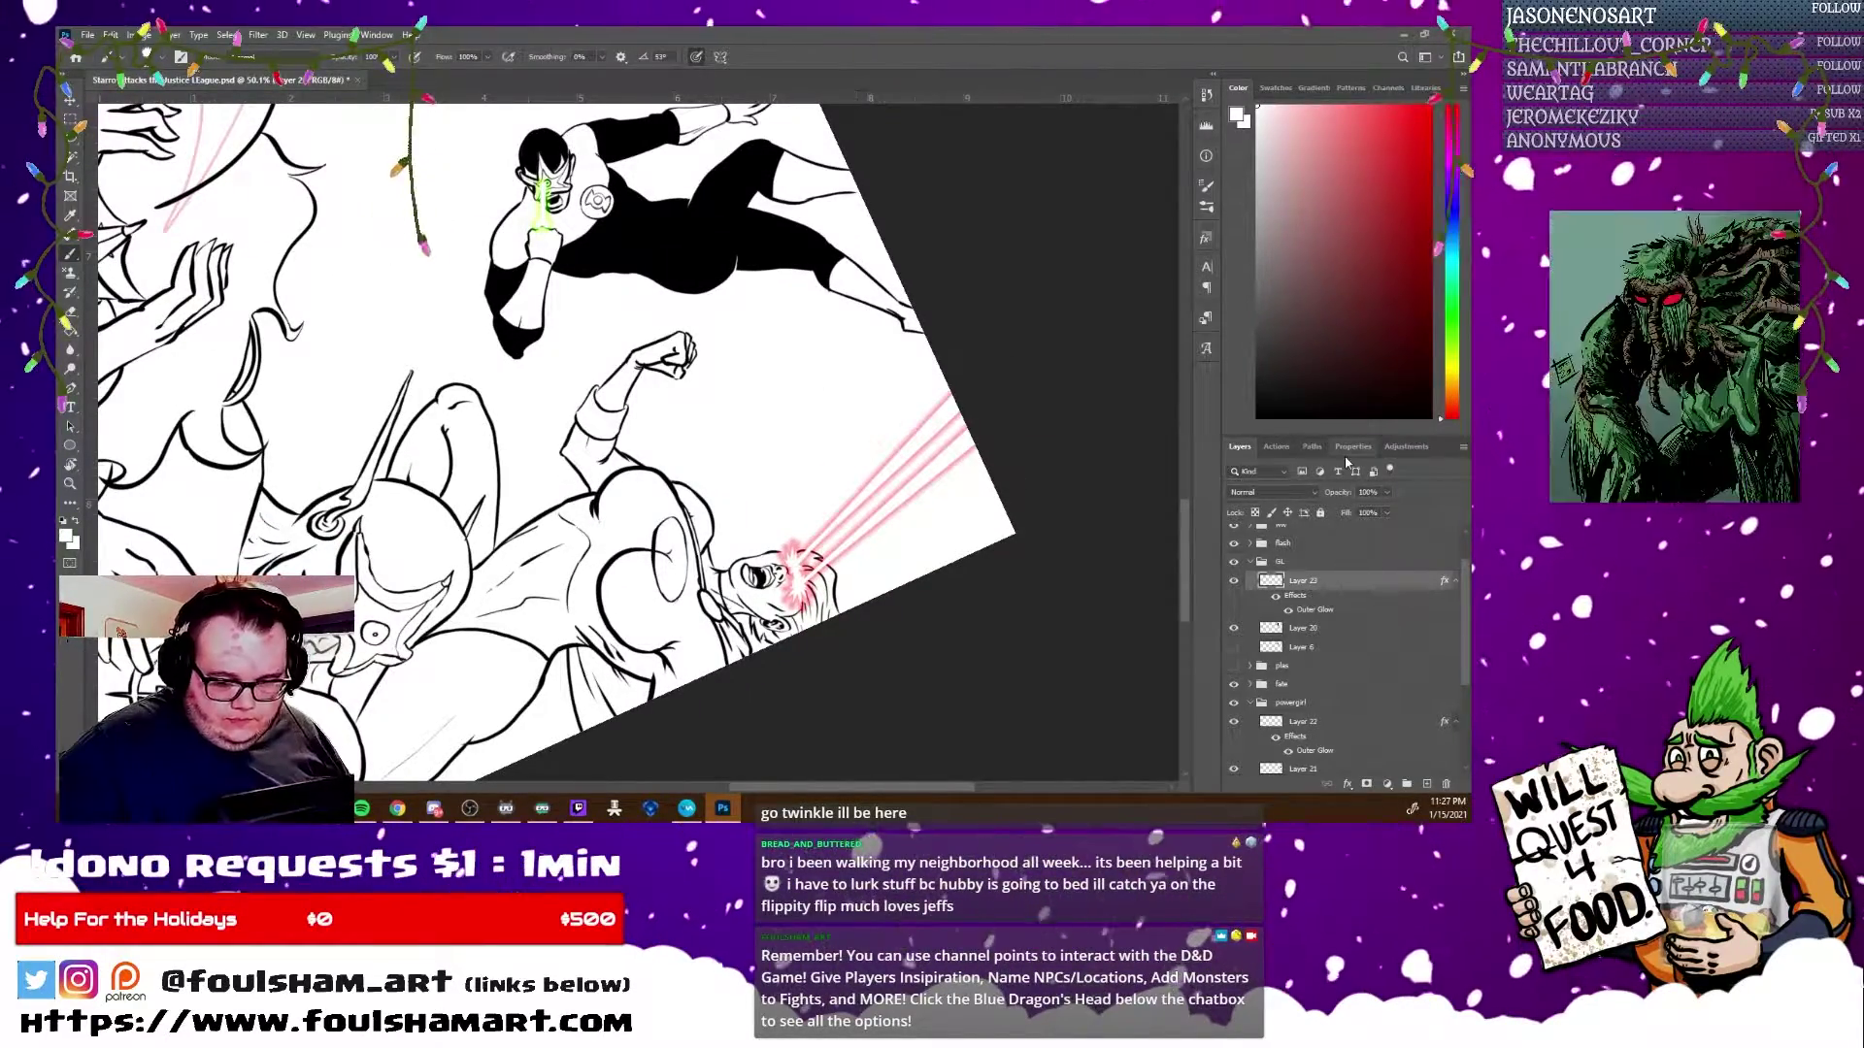
Add colour Layer 24 below the Lantern linework, trying and undoing a pink paint pass.
{"action": "left_click", "coordinate": [1349, 646]}
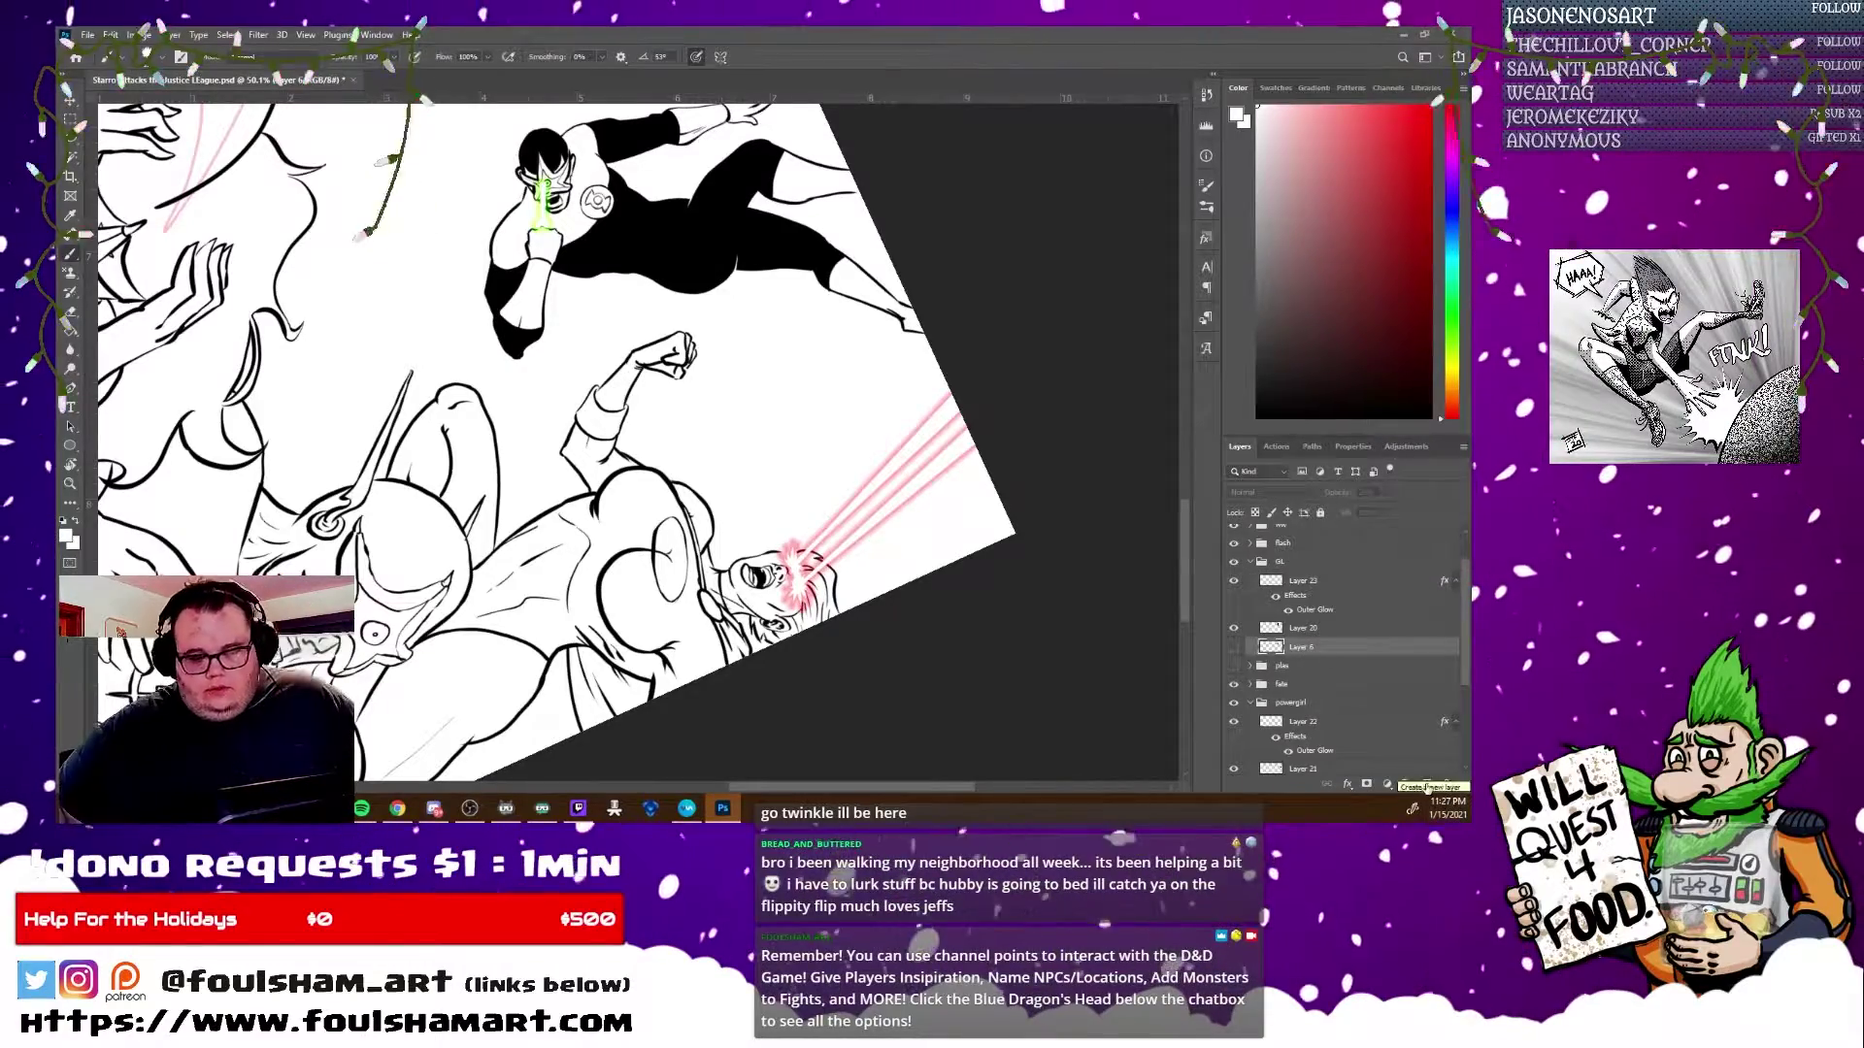
{"action": "key", "text": "ctrl+shift+alt+n"}
{"action": "scroll", "coordinate": [631, 437], "scroll_direction": "up", "scroll_amount": 2}
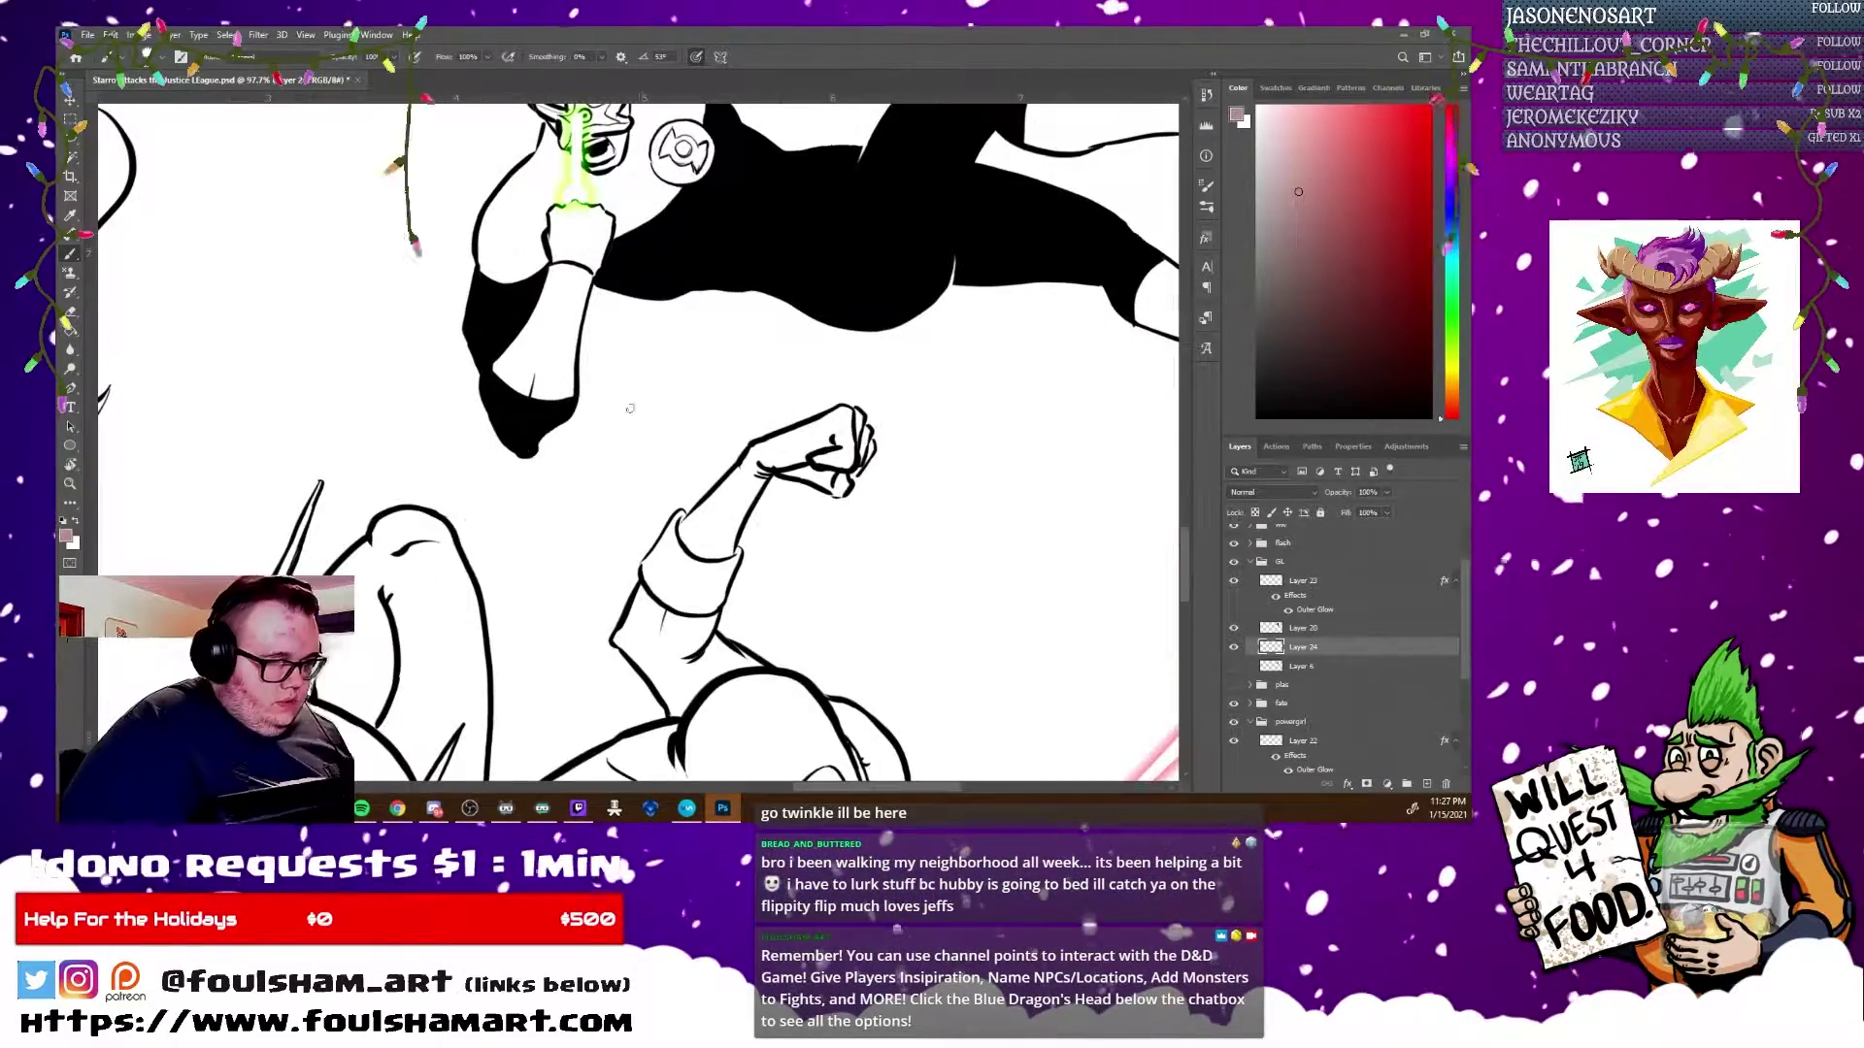
{"action": "scroll", "coordinate": [631, 436], "scroll_direction": "down", "scroll_amount": 1}
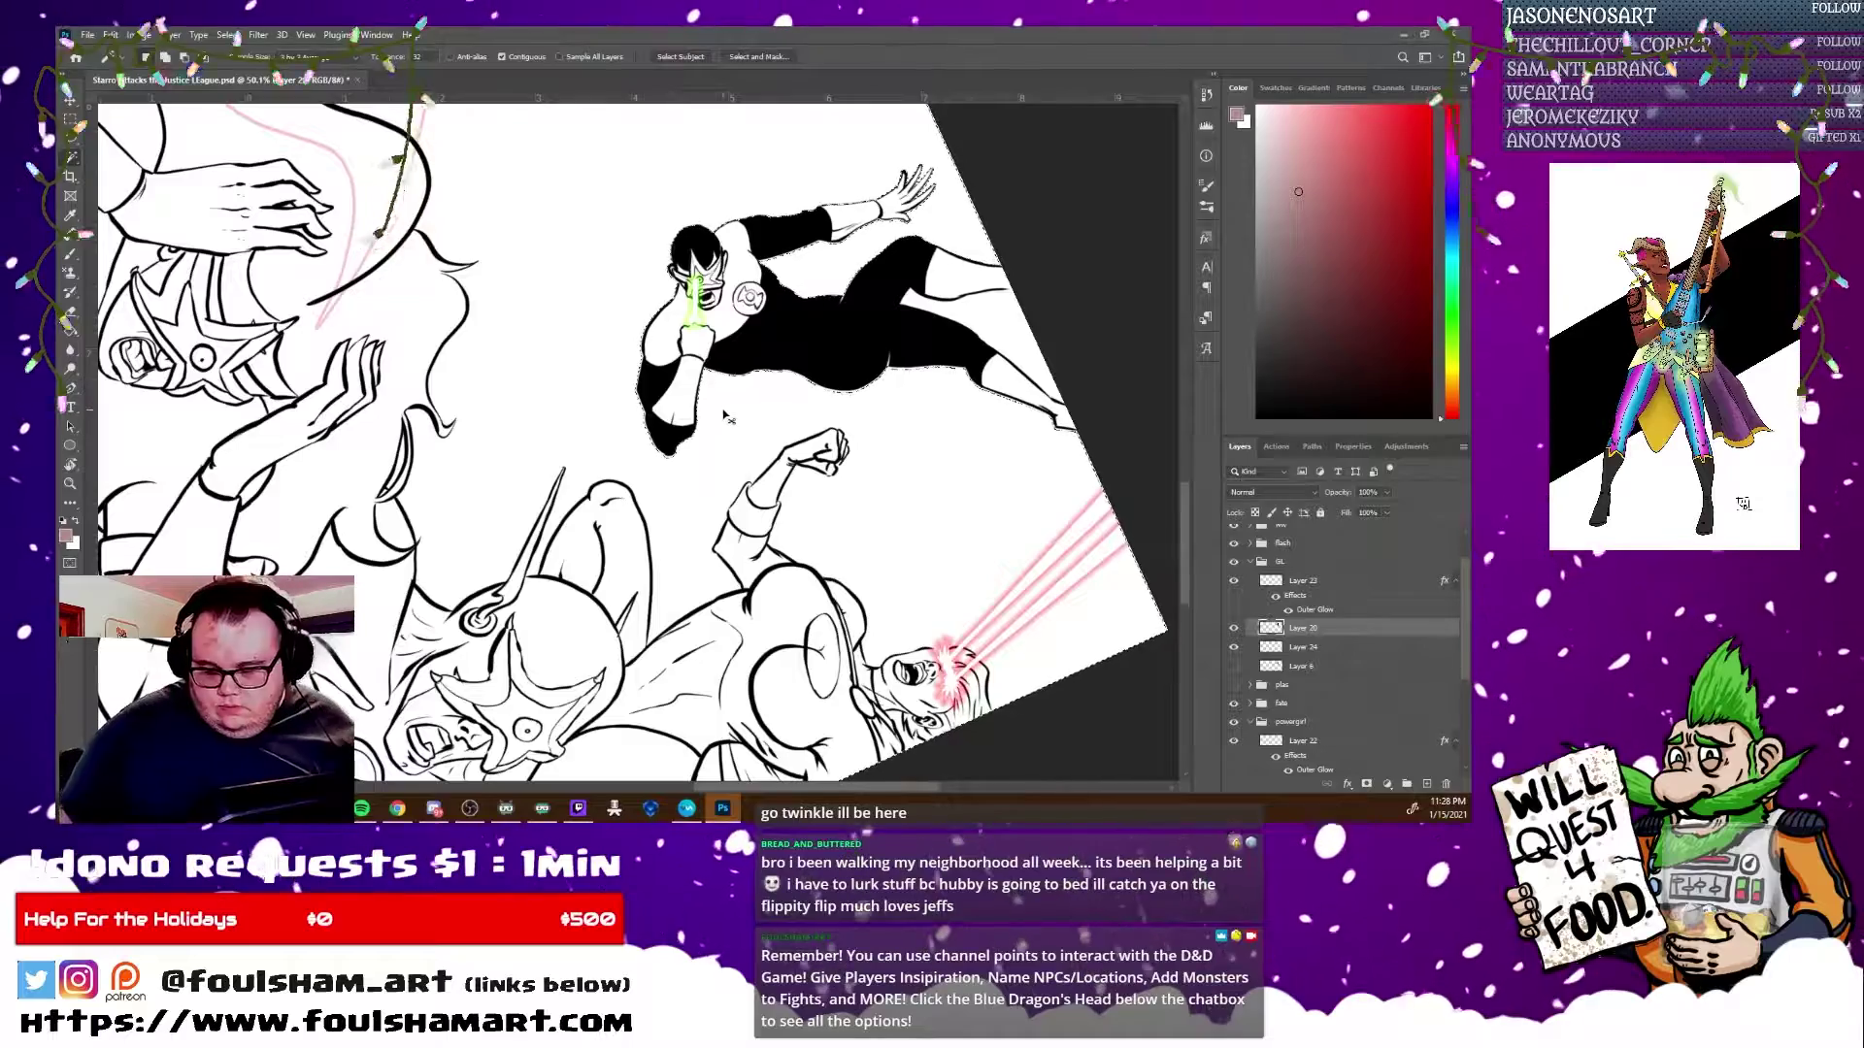
{"action": "left_click", "coordinate": [1129, 255]}
{"action": "left_click", "coordinate": [1303, 646]}
{"action": "key", "text": "b"}
{"action": "left_click_drag", "start_coordinate": [679, 252], "coordinate": [738, 427]}
{"action": "mouse_move", "coordinate": [660, 291]}
{"action": "left_mouse_down"}
{"action": "mouse_move", "coordinate": [874, 195]}
{"action": "mouse_move", "coordinate": [970, 314]}
{"action": "left_mouse_up"}
{"action": "key", "text": "e"}
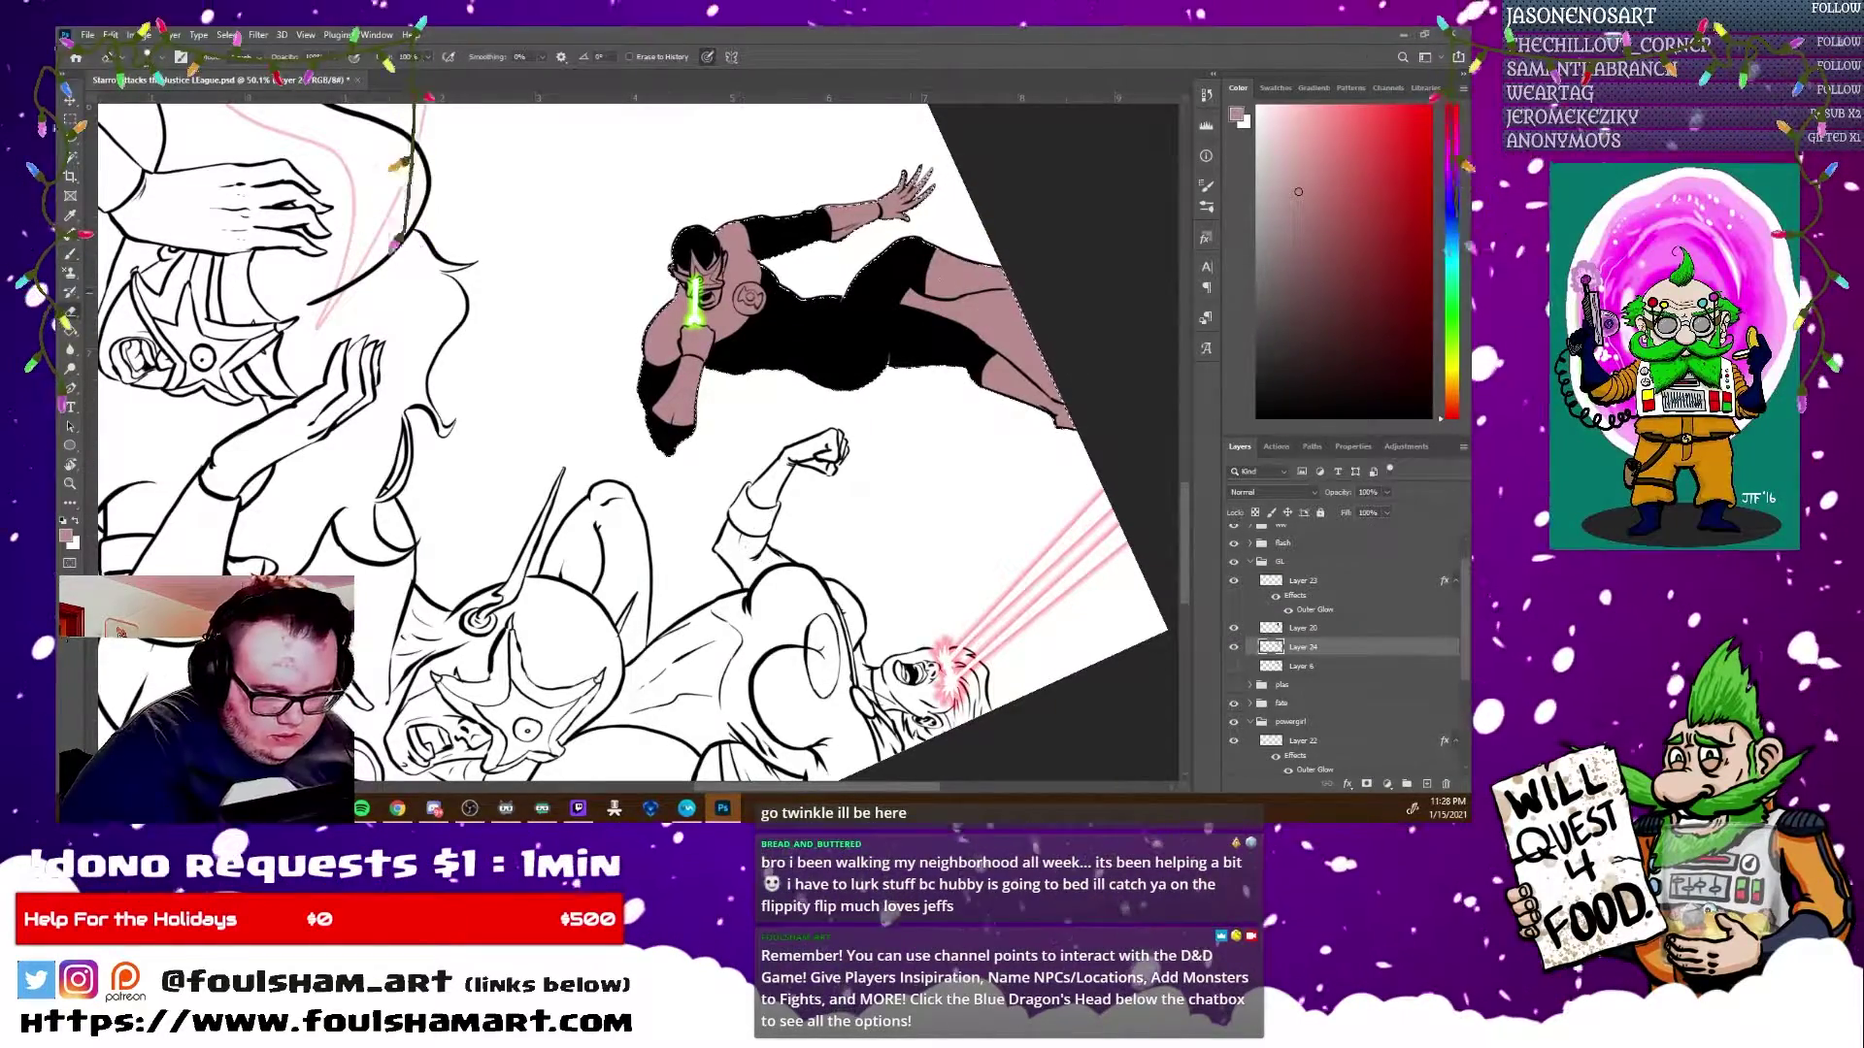
{"action": "key", "text": "ctrl+z"}
{"action": "key", "text": "ctrl+z"}
{"action": "key", "text": "ctrl+z"}
{"action": "key", "text": "b"}
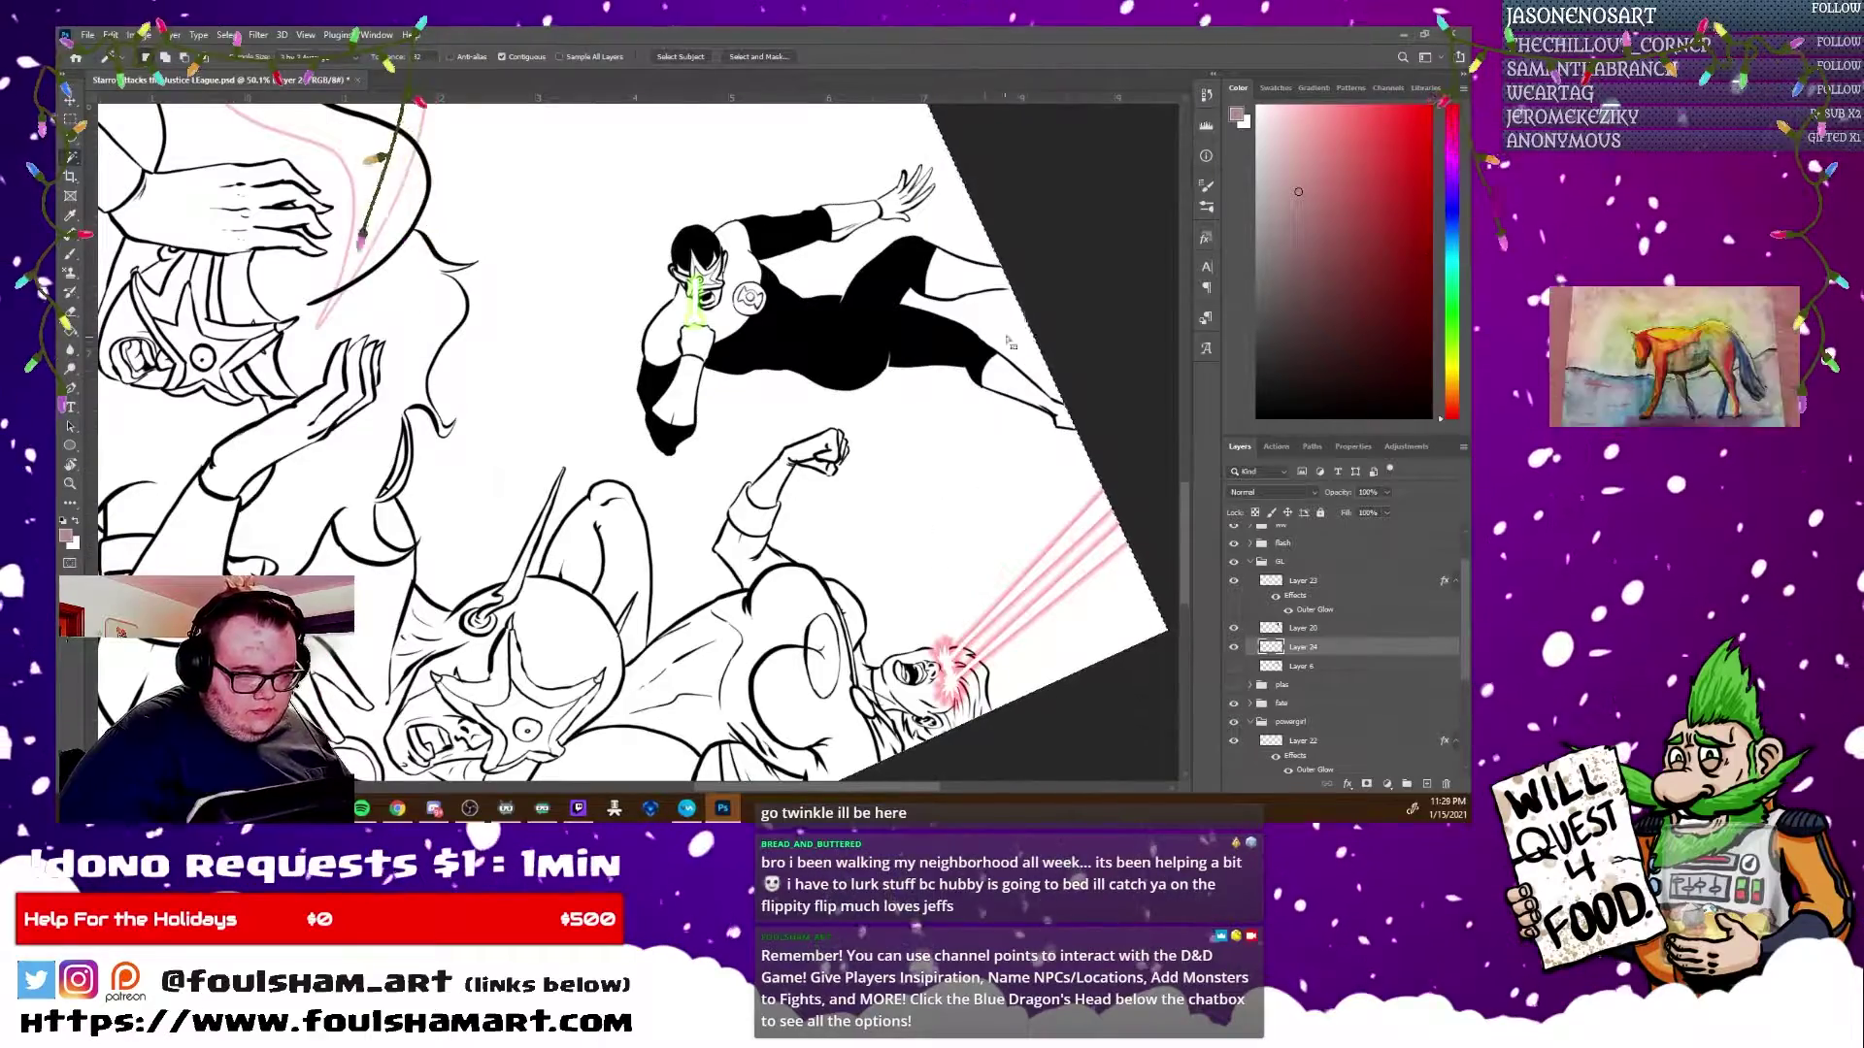
Fill the Lantern's selected silhouette on Layer 24 with dark red.
{"action": "left_click", "coordinate": [1010, 294], "text": "ctrl"}
{"action": "left_click", "coordinate": [1369, 253]}
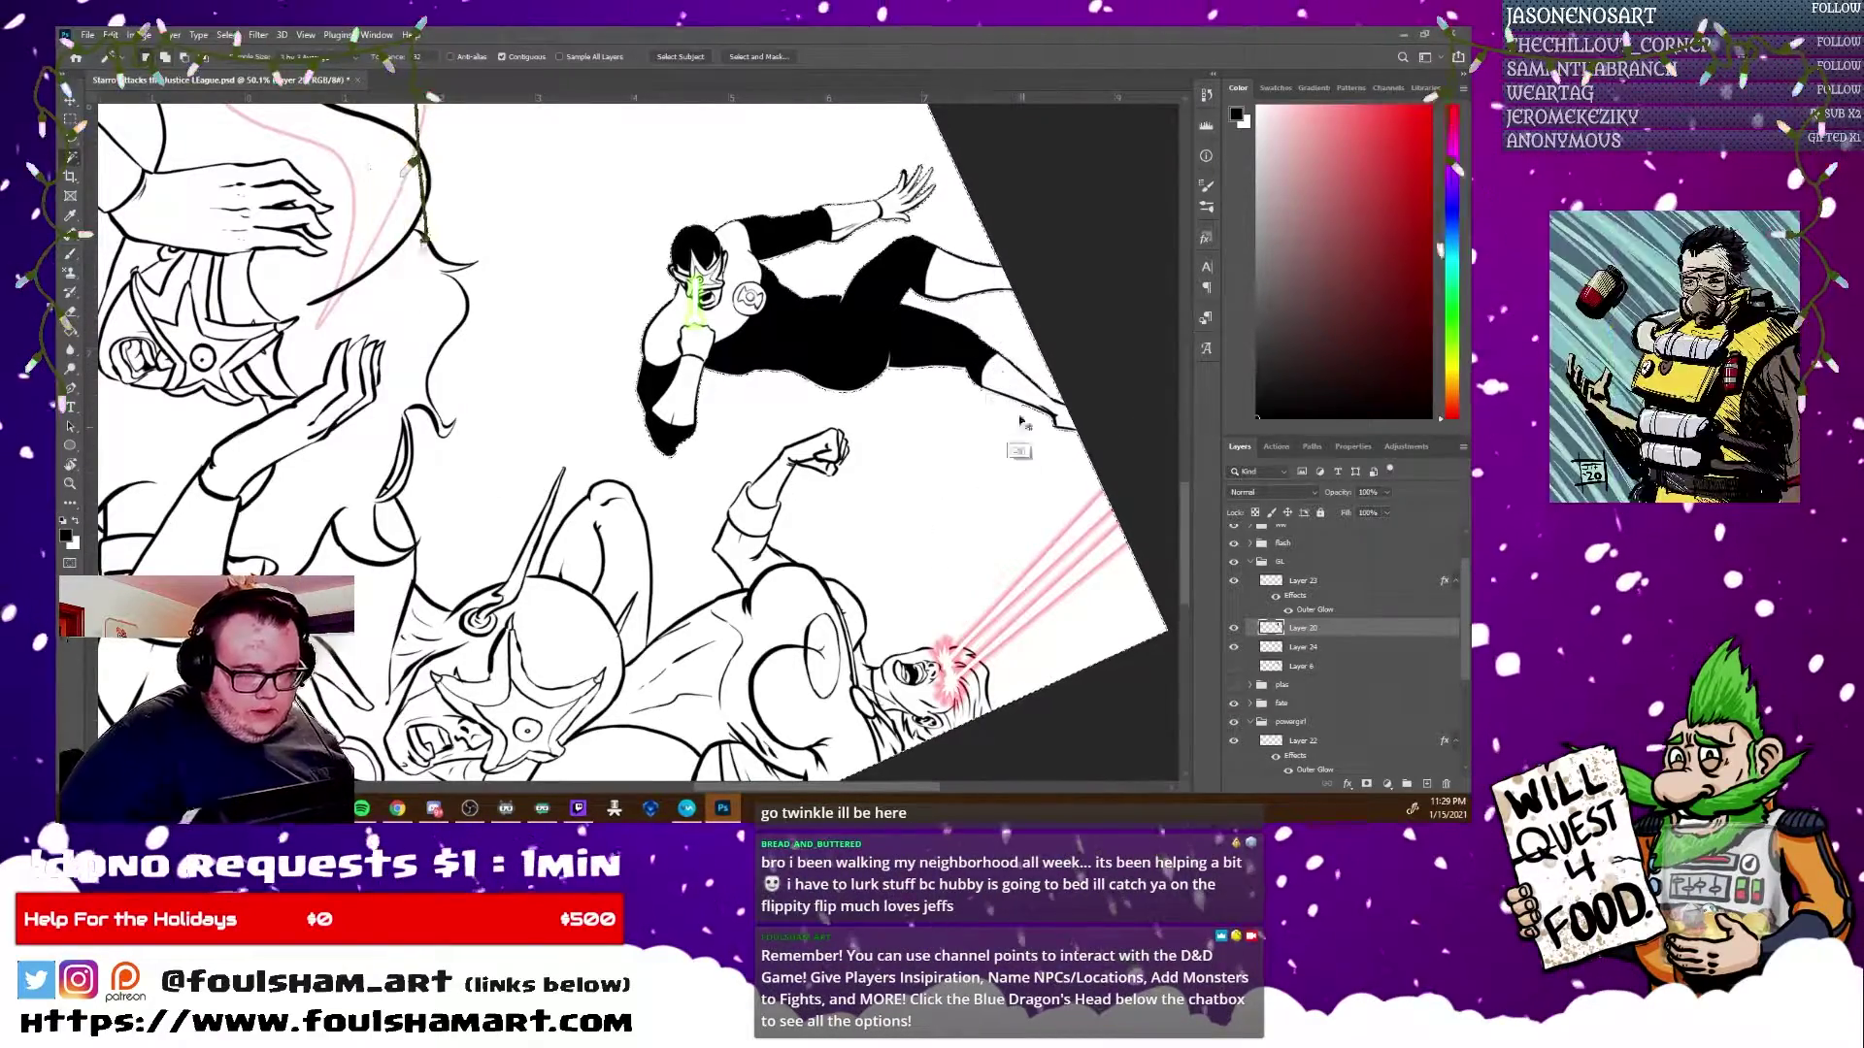
{"action": "left_click", "coordinate": [1303, 647]}
{"action": "key", "text": "g"}
{"action": "left_click", "coordinate": [737, 330]}
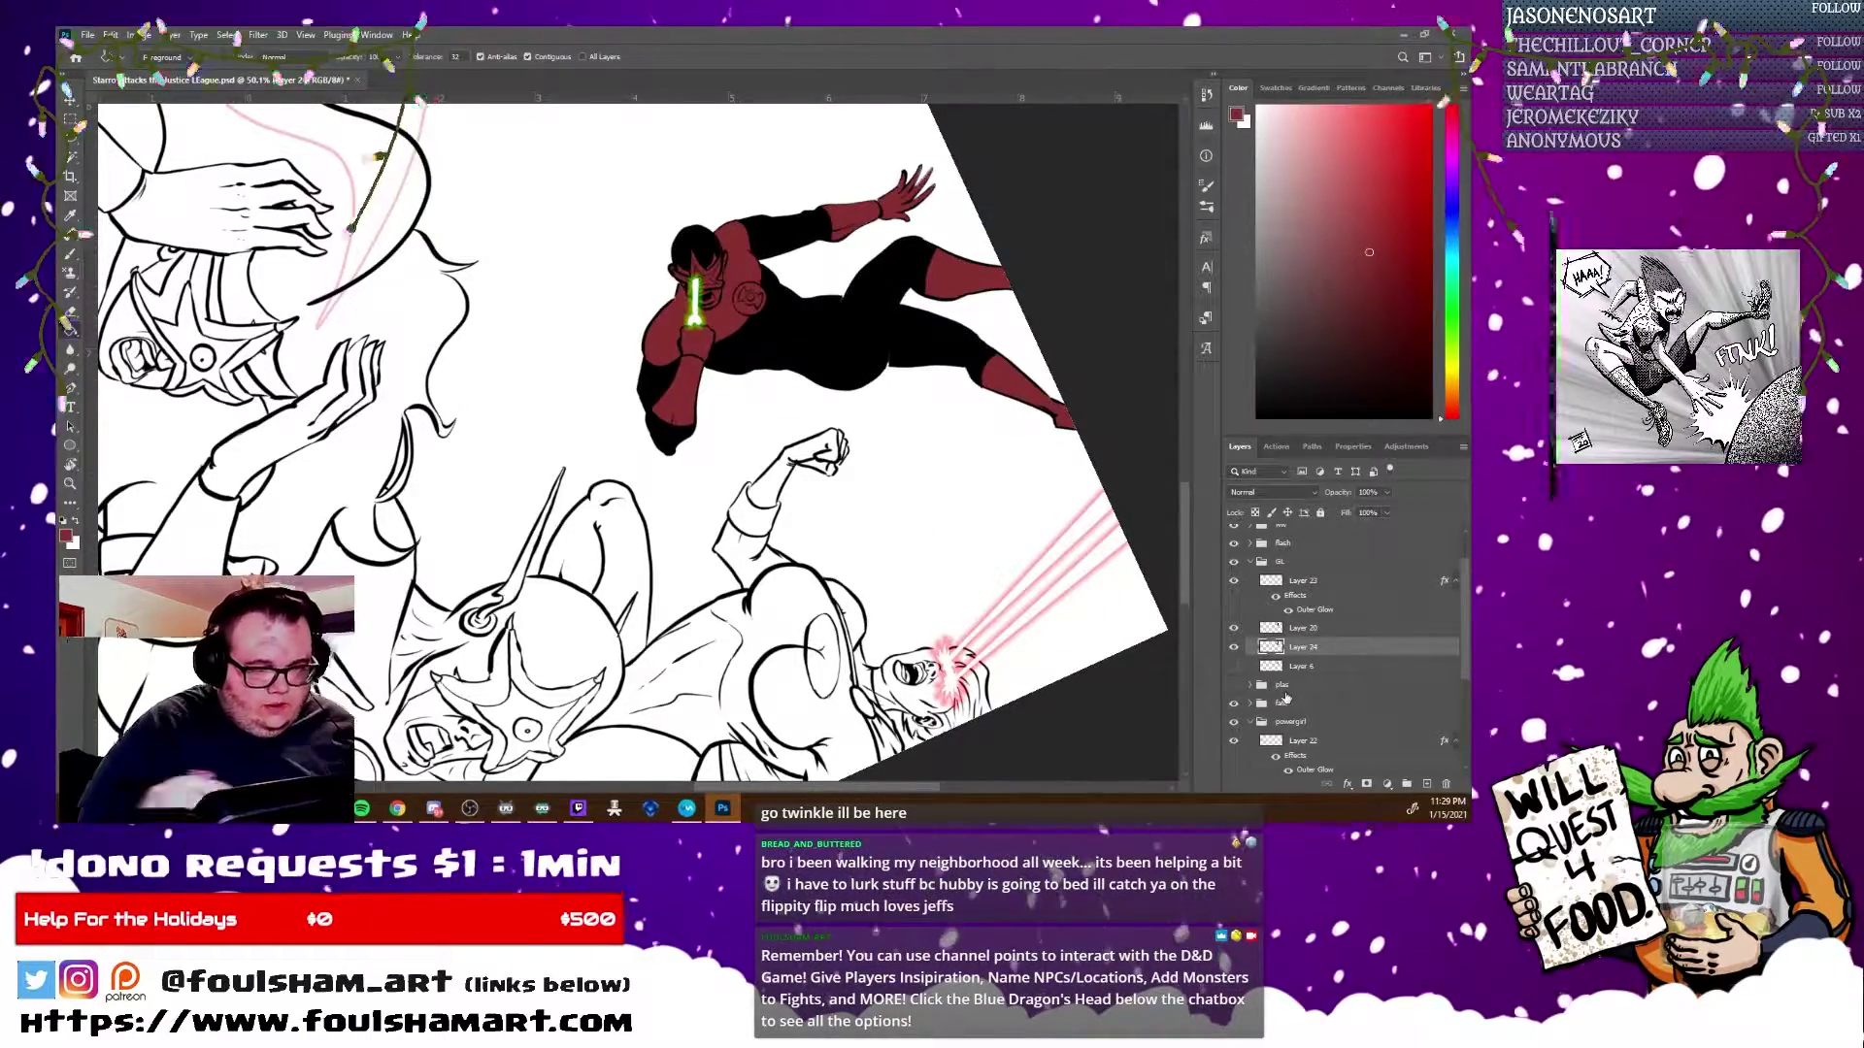
{"action": "key", "text": "e"}
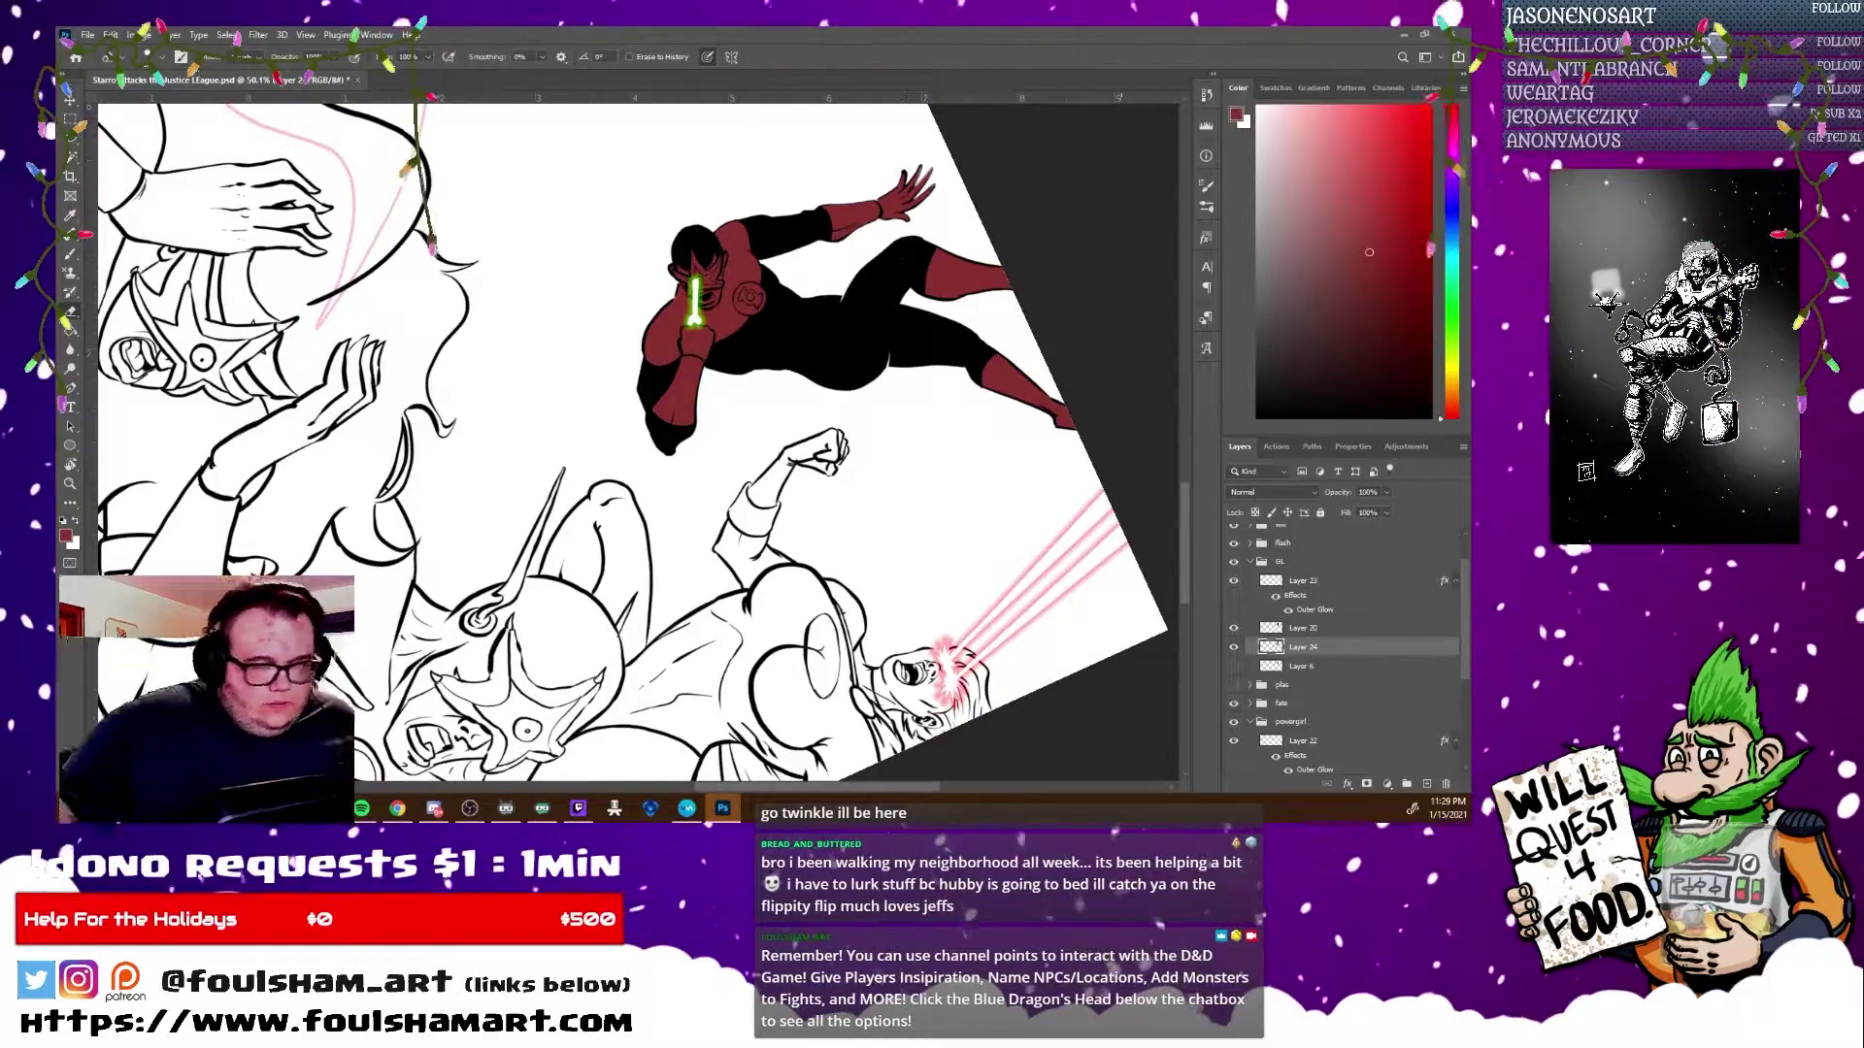
Duplicate the red silhouette layer and fill the copy with white.
{"action": "key", "text": "ctrl+j"}
{"action": "key", "text": "x"}
{"action": "key", "text": "g"}
{"action": "key", "text": "alt+BackSpace"}
{"action": "double_click", "coordinate": [1332, 669]}
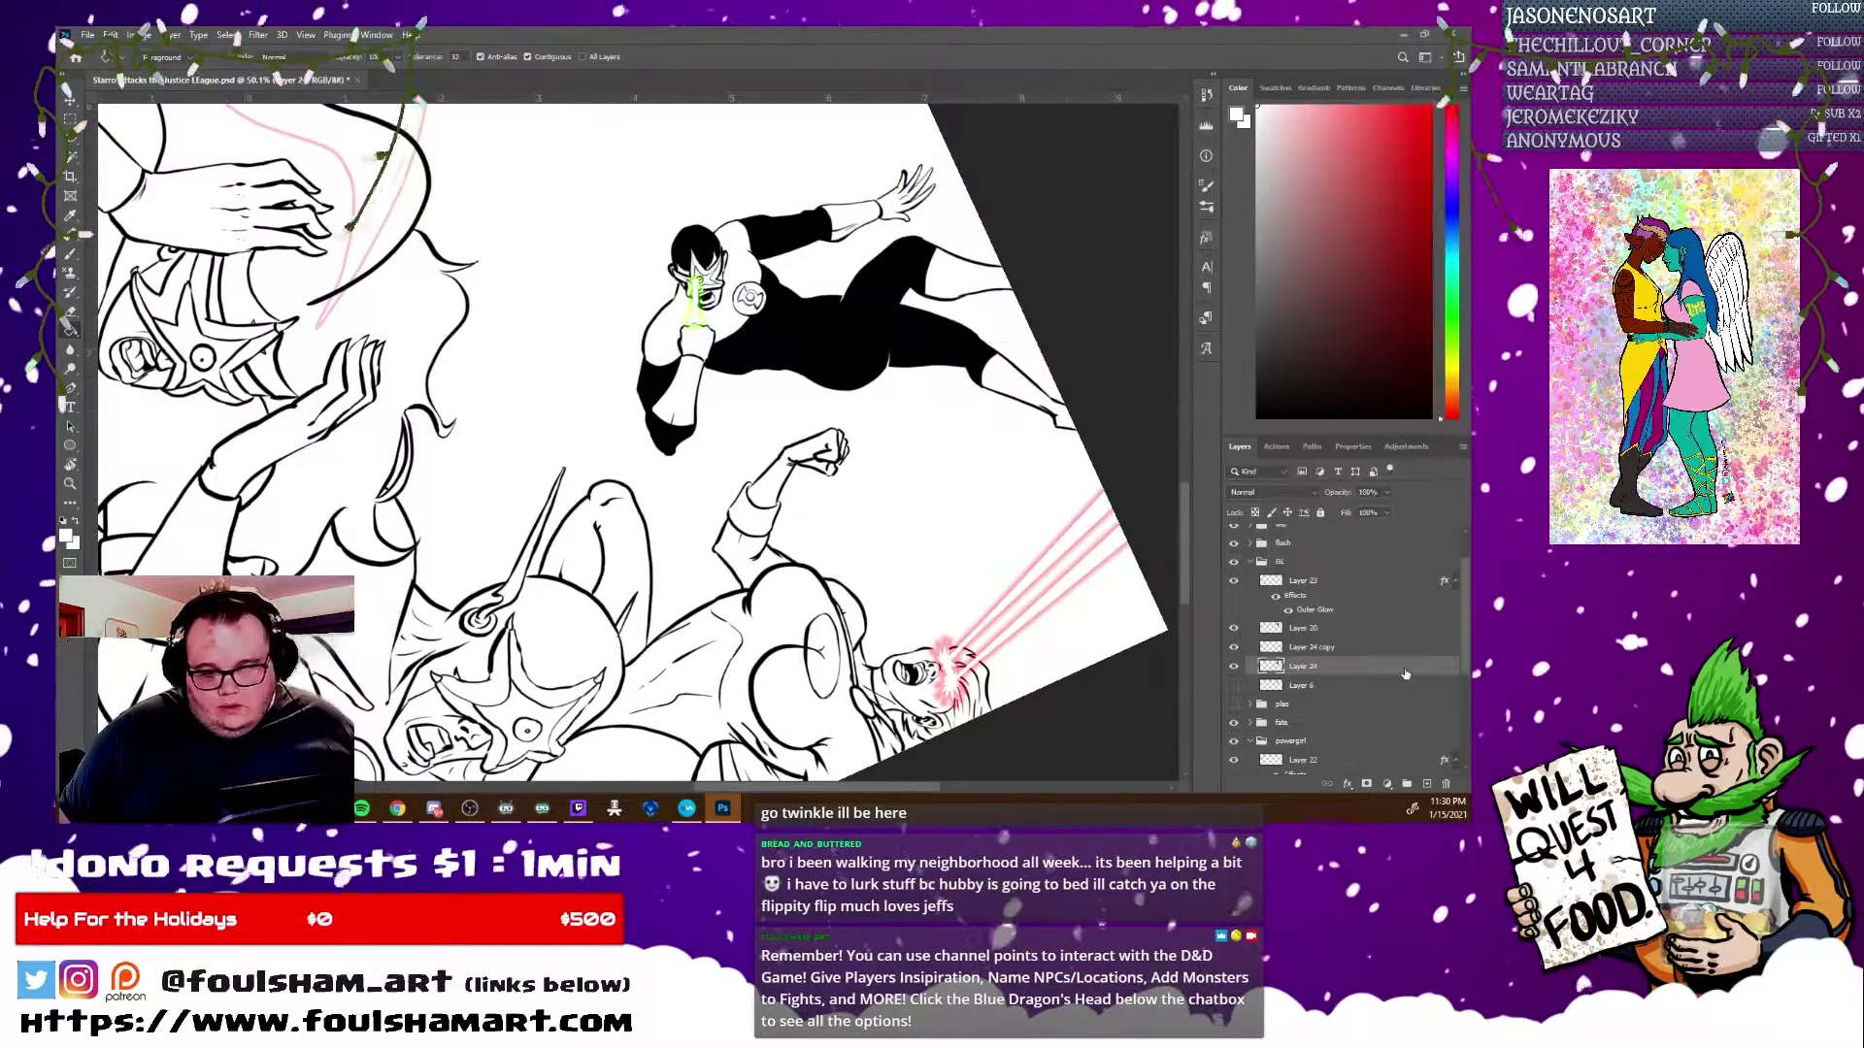
Confirm Layer 24's outer glow, rotate the view upright, and fit the drawing with Ctrl+0.
{"action": "key", "text": "Return"}
{"action": "key", "text": "r"}
{"action": "left_click_drag", "start_coordinate": [704, 145], "coordinate": [821, 197]}
{"action": "key", "text": "ctrl+0"}
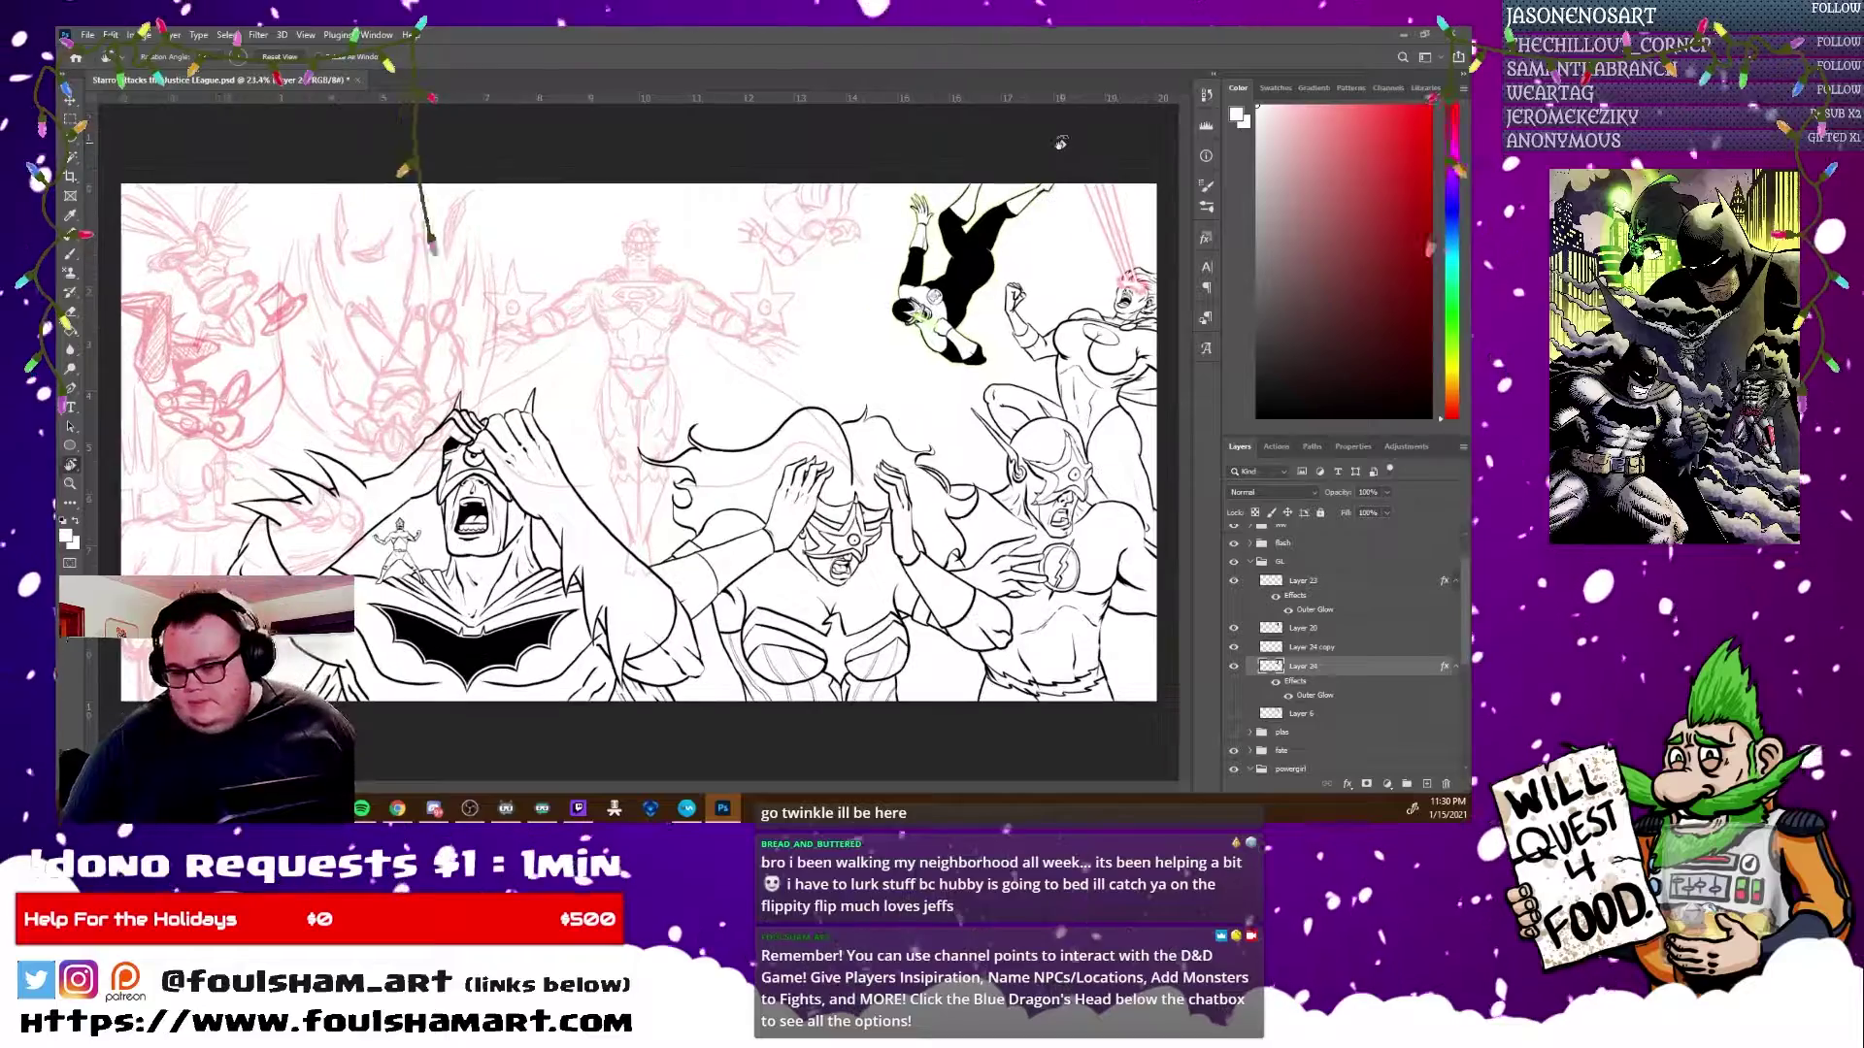